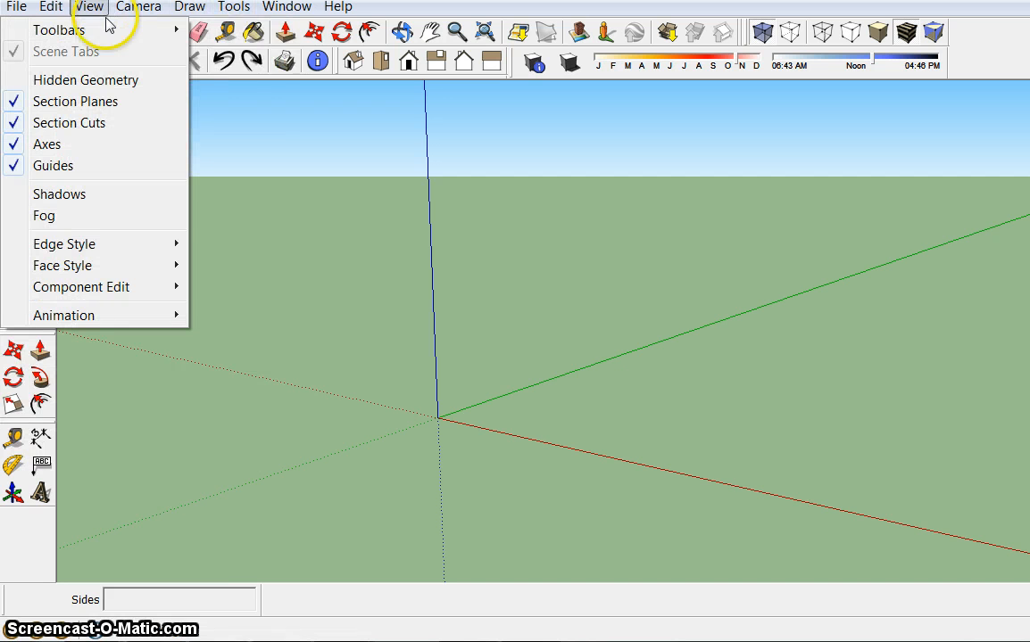
{"action": "mouse_move", "coordinate": [121, 33]}
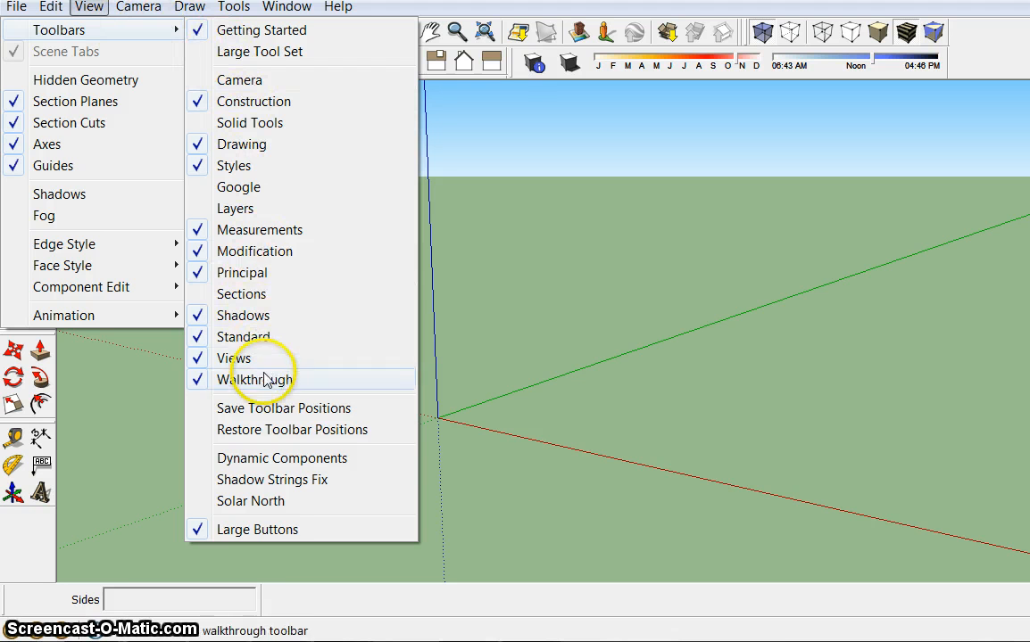
{"action": "left_click", "coordinate": [172, 398]}
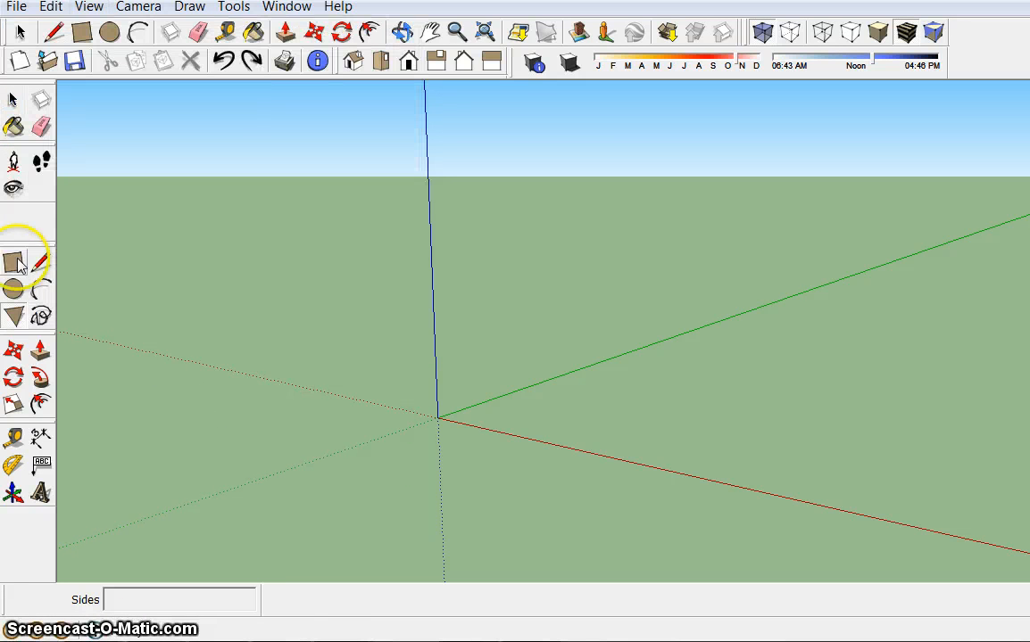
{"action": "left_click", "coordinate": [89, 7]}
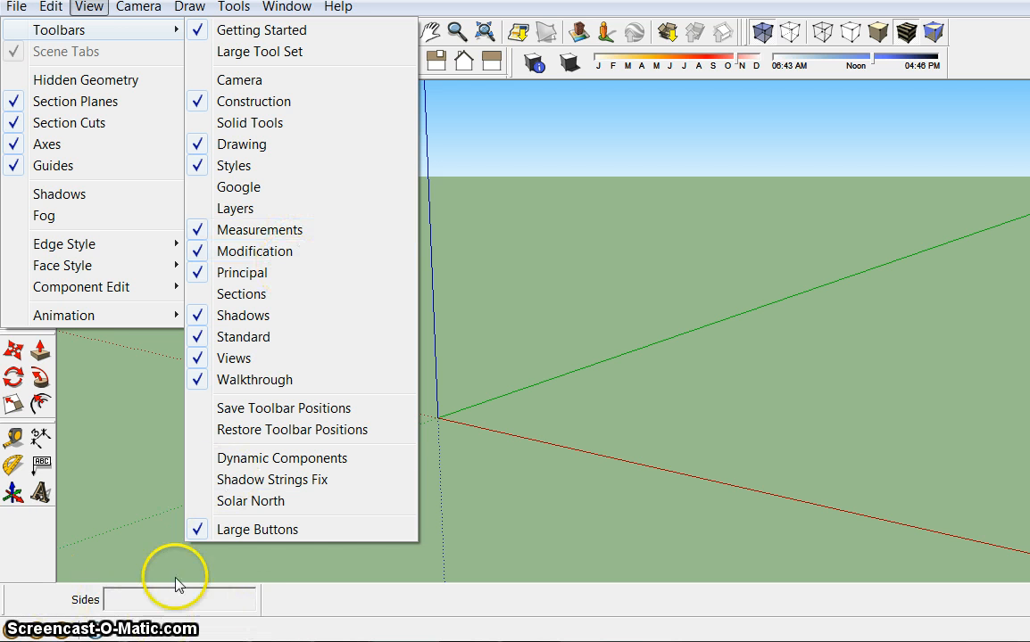
{"action": "left_click", "coordinate": [534, 265]}
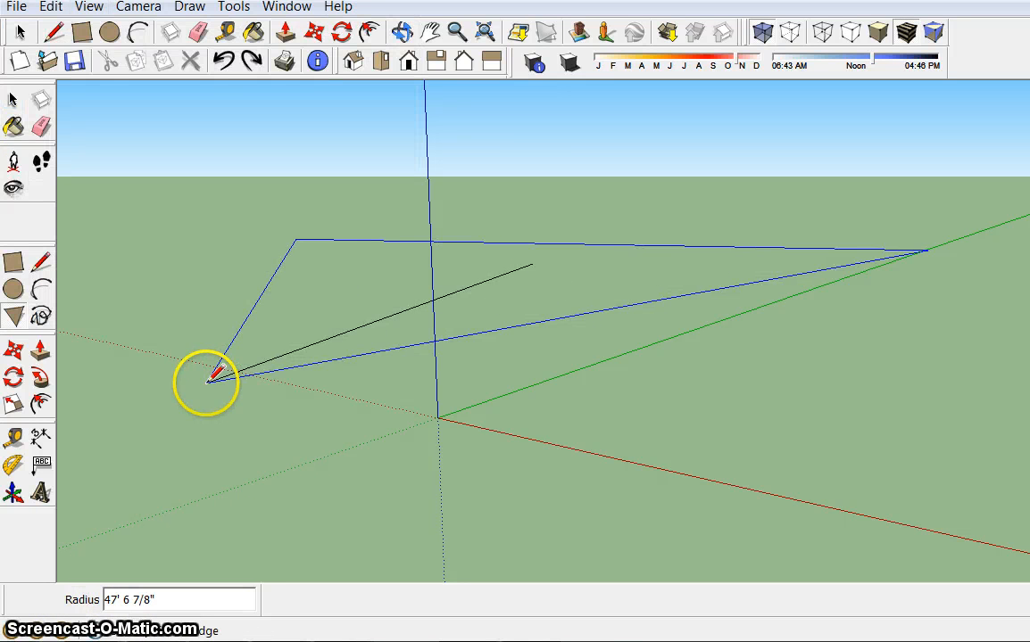
{"action": "left_click", "coordinate": [20, 32]}
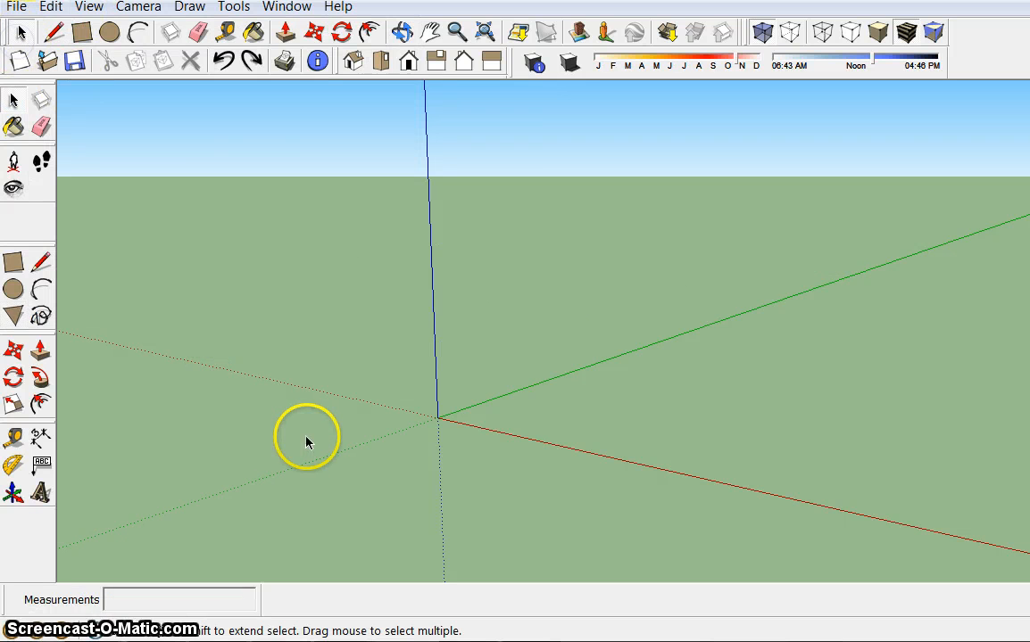
- Draw a 3-sided polygon on the ground plane, centred on the origin with a radius of 7'
{"action": "left_click", "coordinate": [14, 321]}
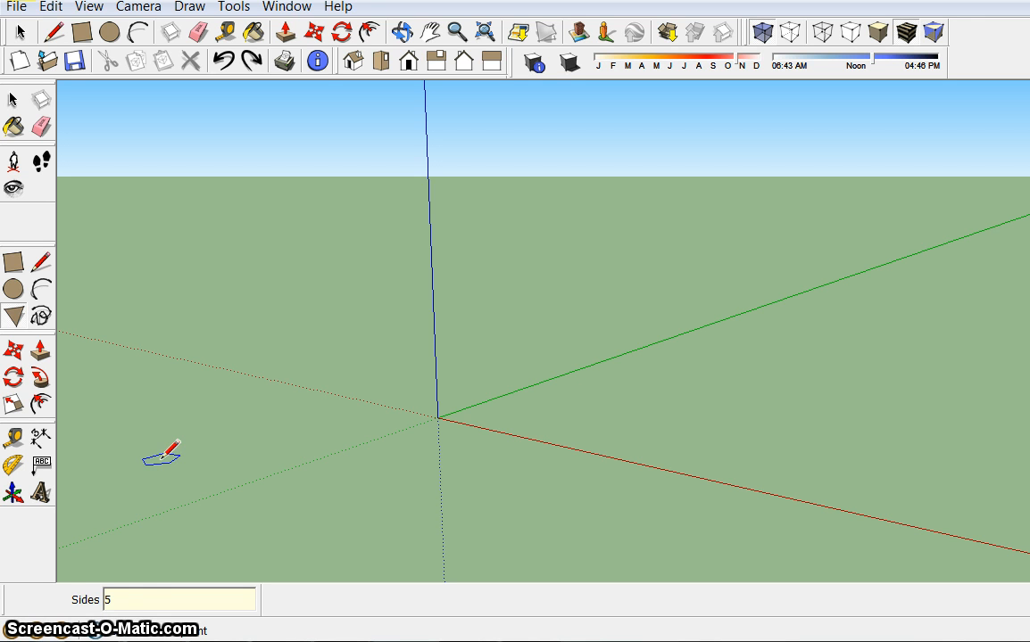
{"action": "left_click", "coordinate": [114, 599]}
{"action": "left_click", "coordinate": [113, 600]}
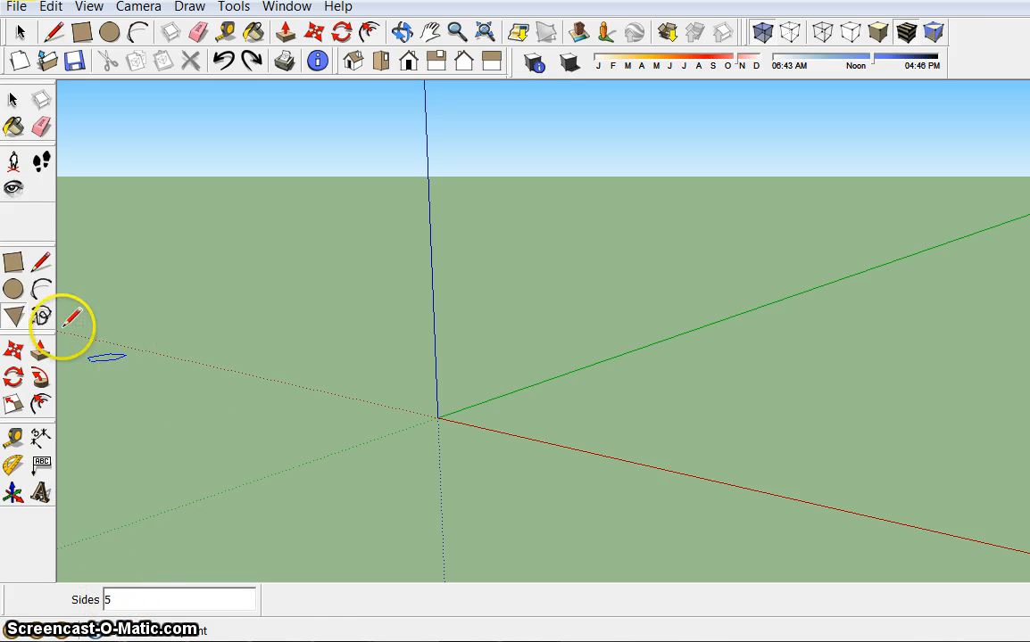
{"action": "left_click", "coordinate": [162, 516]}
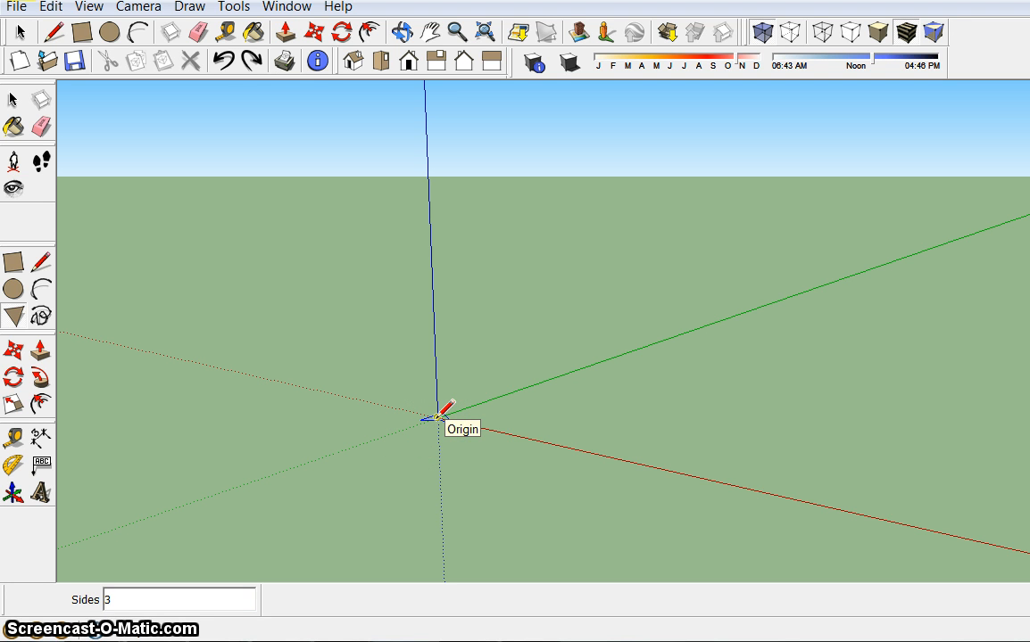
{"action": "left_click", "coordinate": [437, 419]}
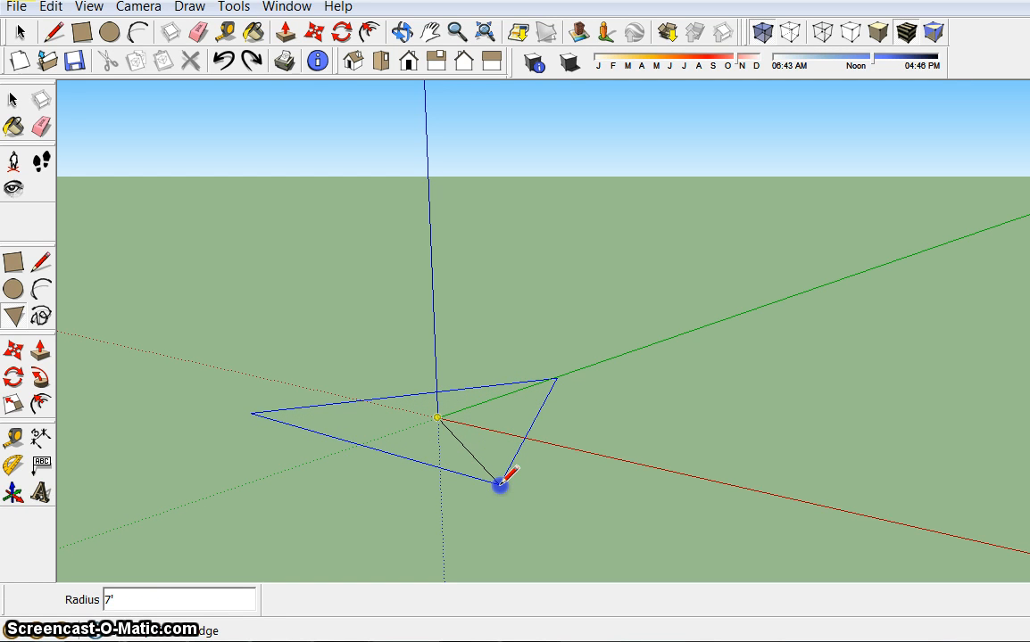
{"action": "left_click", "coordinate": [500, 483]}
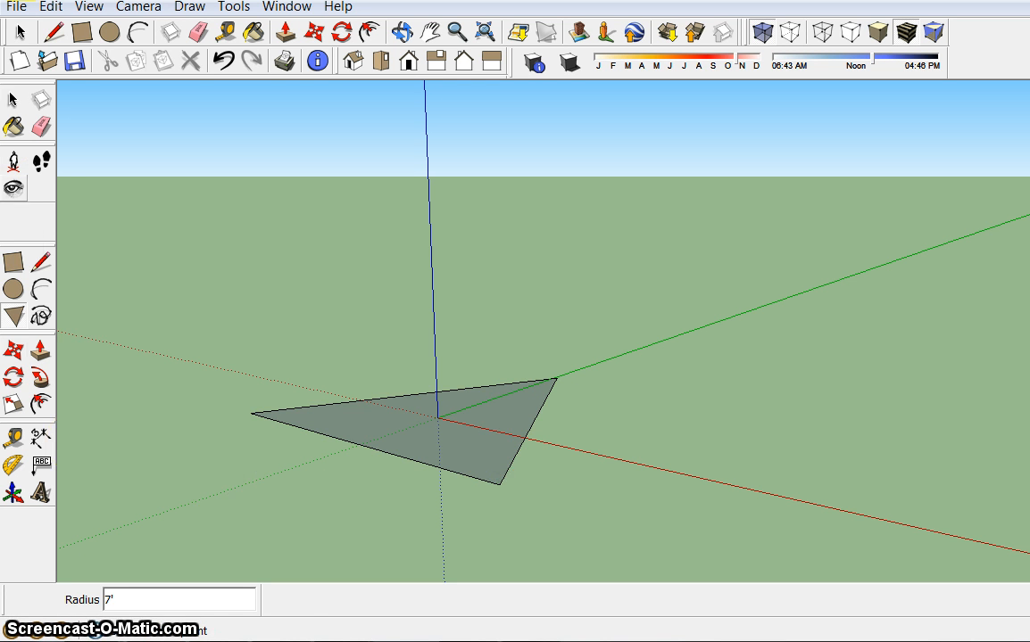
- Draw lines connecting each of the triangle's three corners to its centre at the origin
{"action": "left_click", "coordinate": [51, 261]}
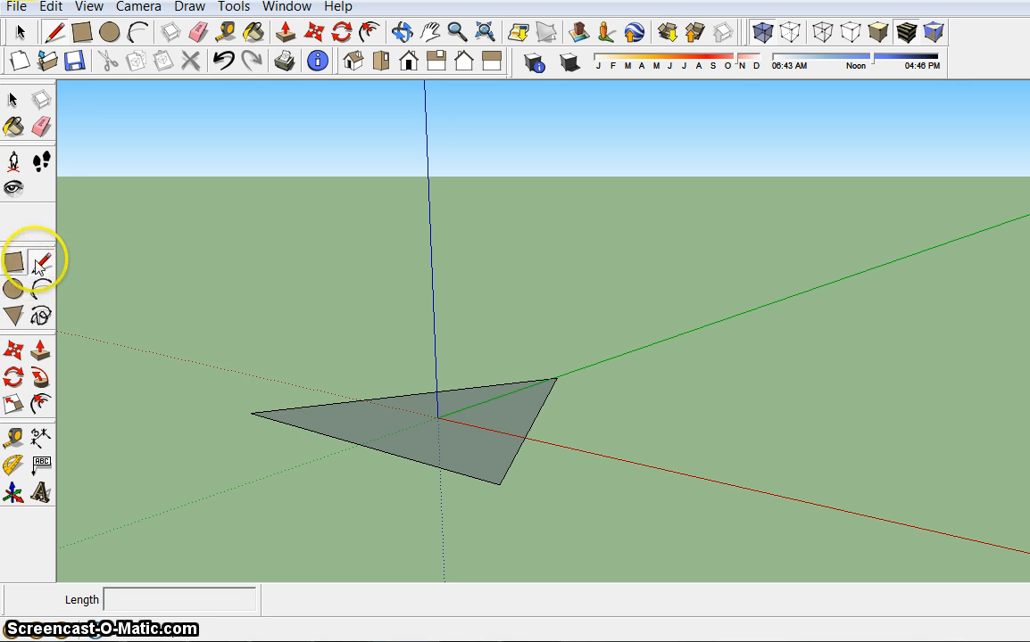
{"action": "left_click", "coordinate": [250, 412]}
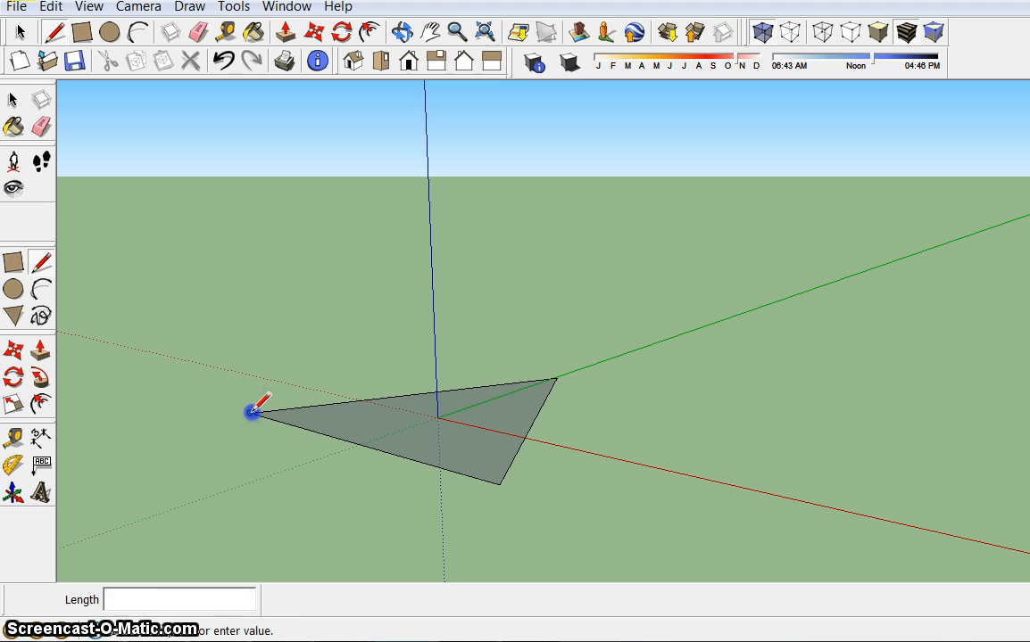
{"action": "left_click", "coordinate": [438, 417]}
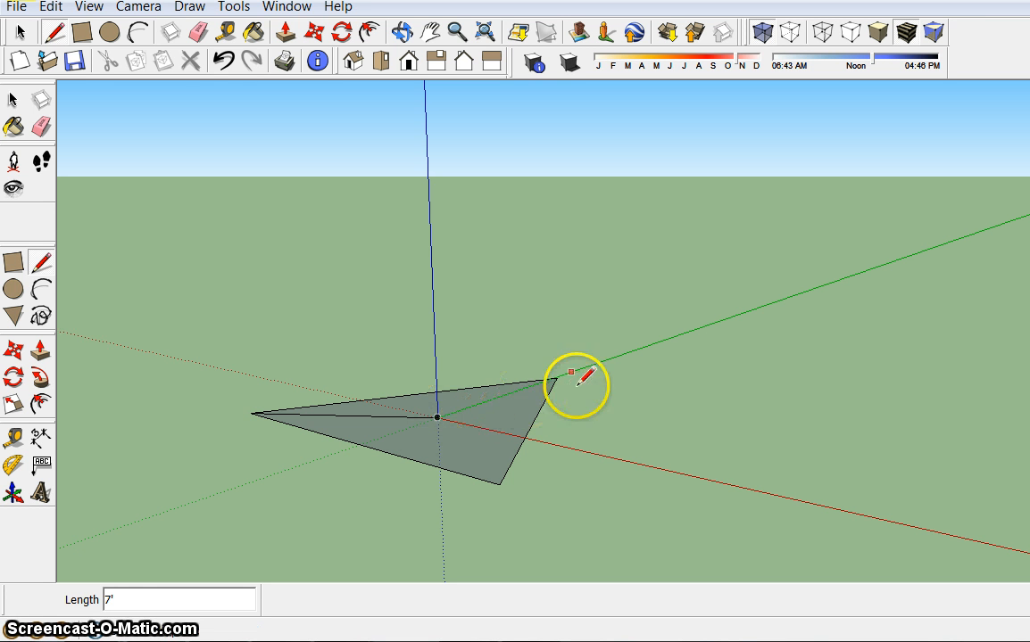
{"action": "left_click", "coordinate": [440, 418]}
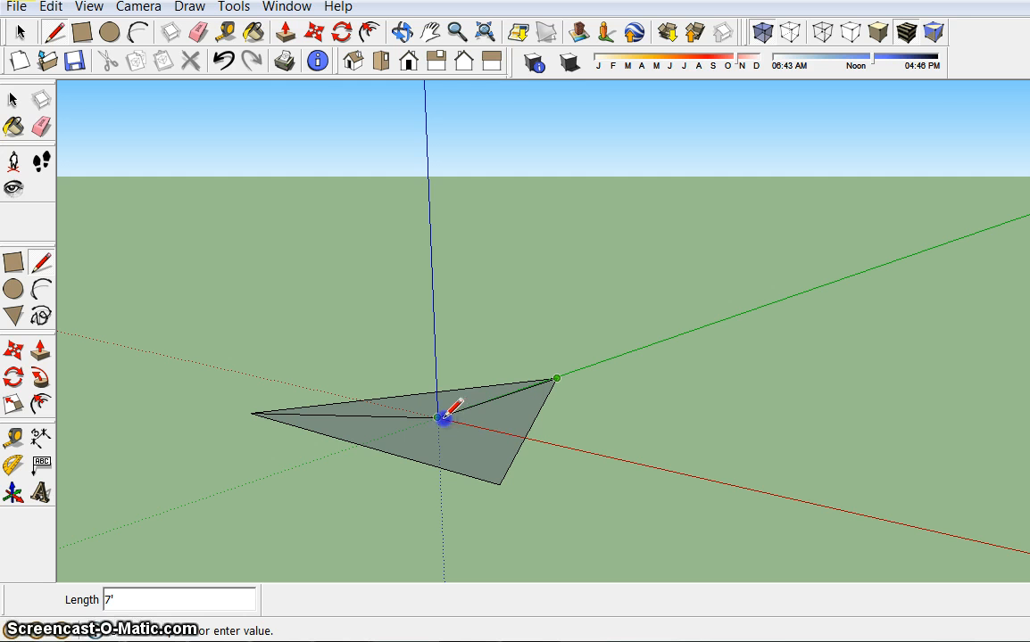
{"action": "left_click", "coordinate": [498, 483]}
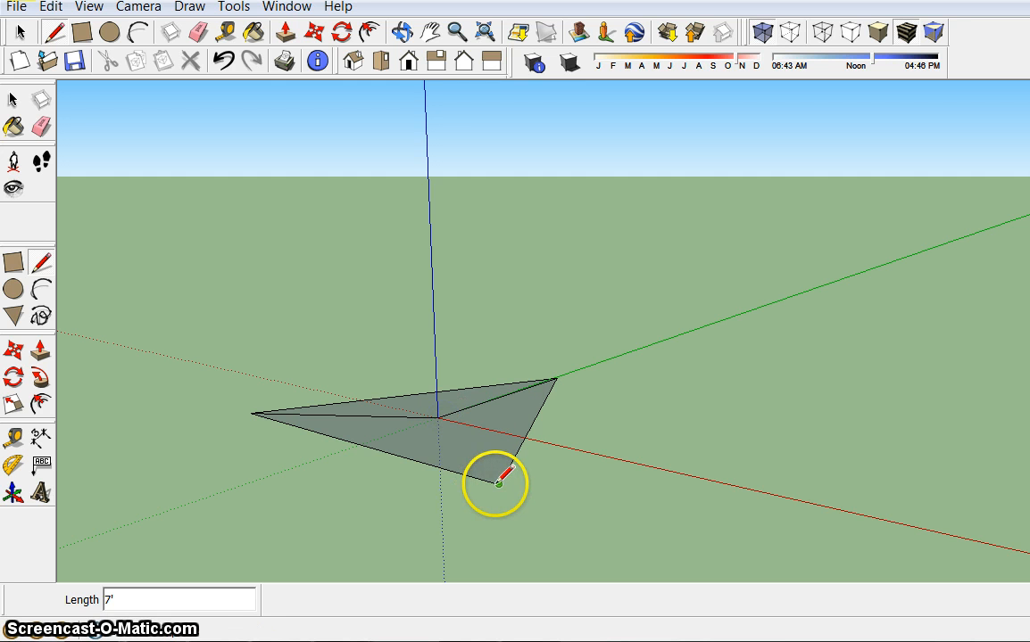
{"action": "left_click", "coordinate": [440, 418]}
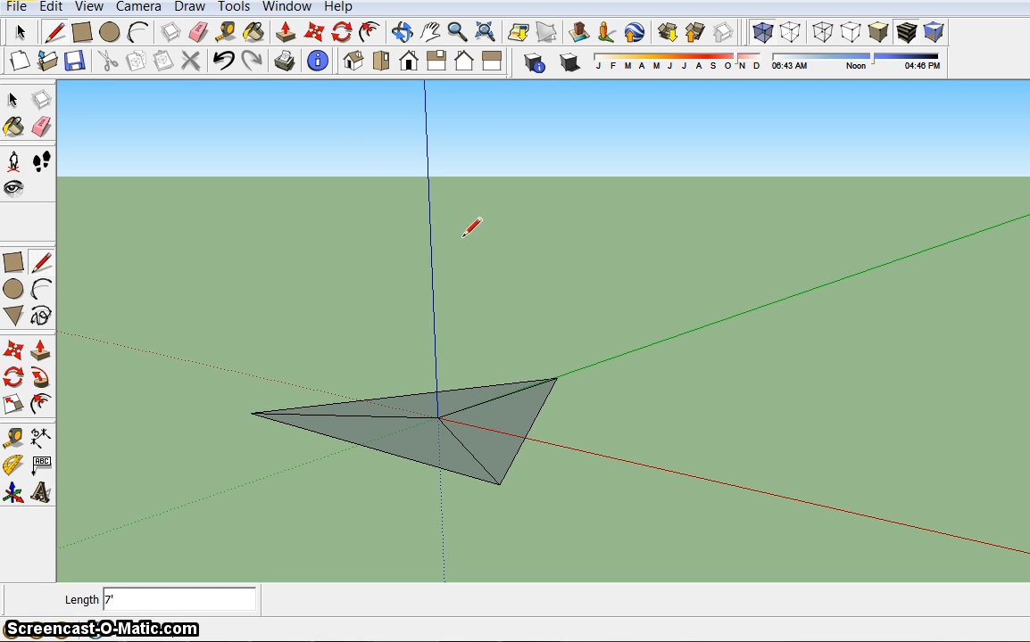
- Move the triangle's centre point up along the blue axis by about 6' 2 3/4" to form a pyramid
{"action": "left_click", "coordinate": [314, 33]}
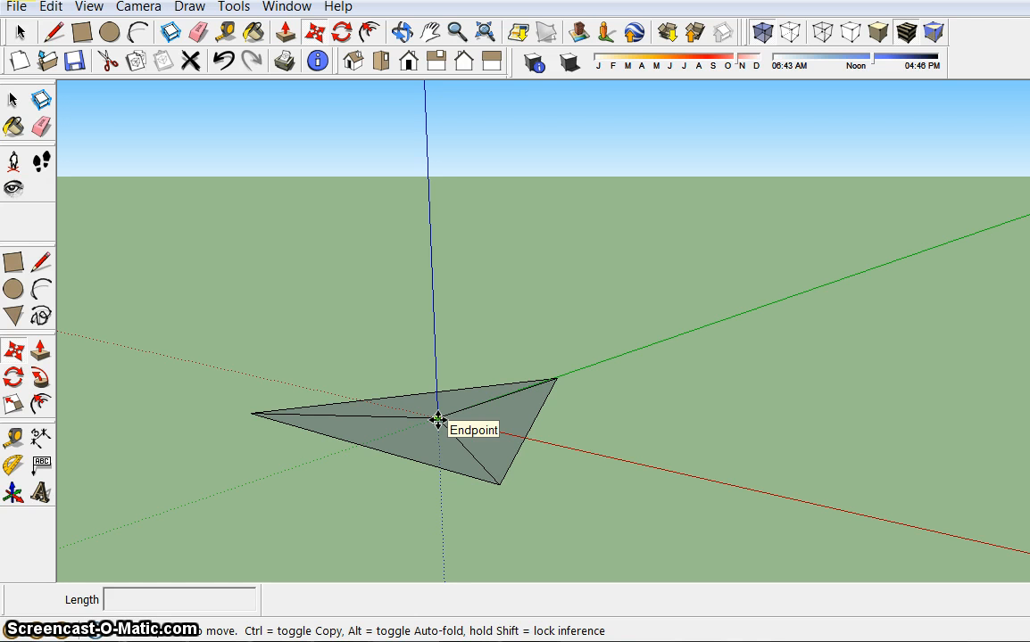
{"action": "left_click", "coordinate": [437, 420]}
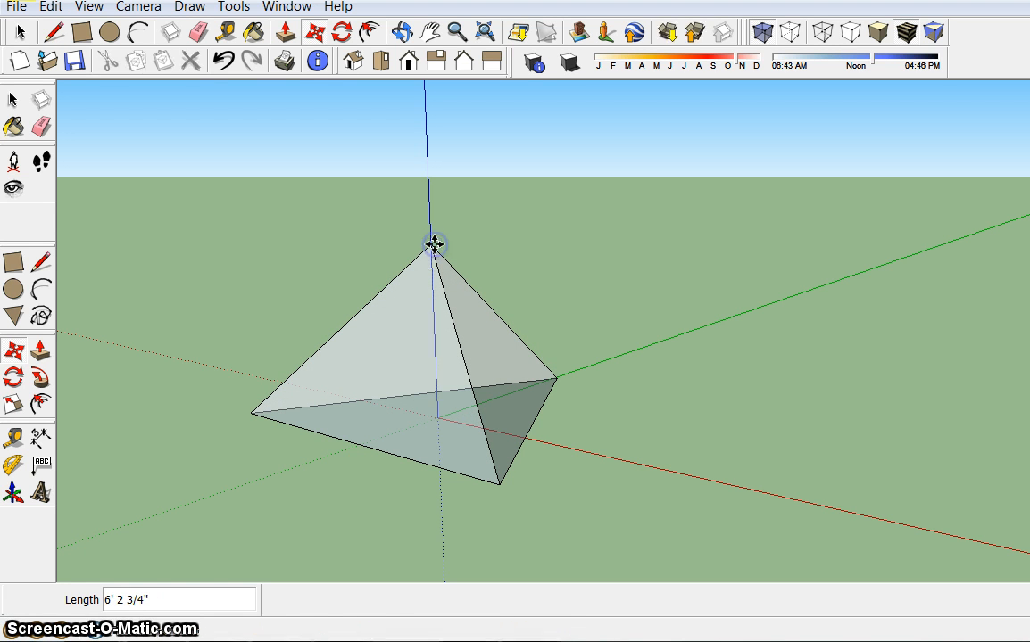
{"action": "left_click", "coordinate": [560, 255]}
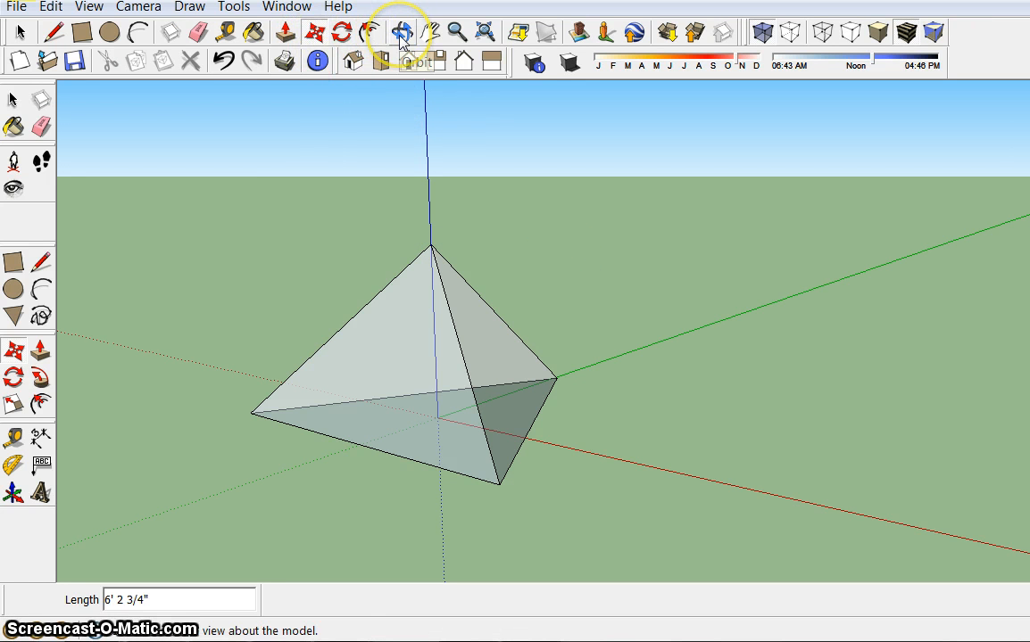
- Try moving the pyramid's apex freely away from the blue axis, and undo the moves
{"action": "left_click", "coordinate": [400, 34]}
{"action": "left_click_drag", "start_coordinate": [228, 290], "coordinate": [480, 254]}
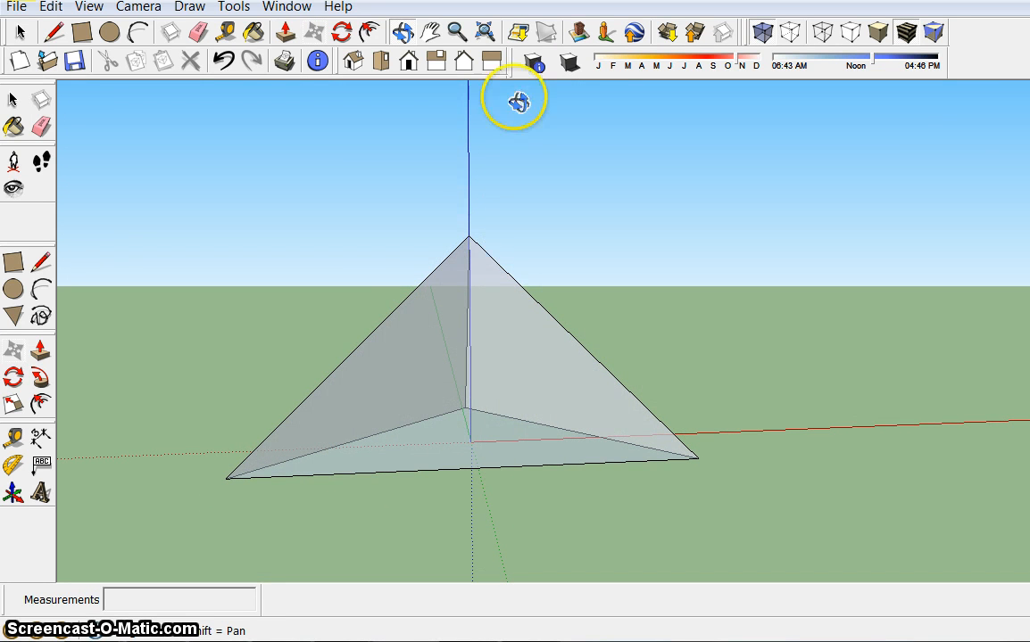
{"action": "left_click_drag", "start_coordinate": [579, 291], "coordinate": [588, 340]}
{"action": "left_click_drag", "start_coordinate": [759, 310], "coordinate": [642, 375]}
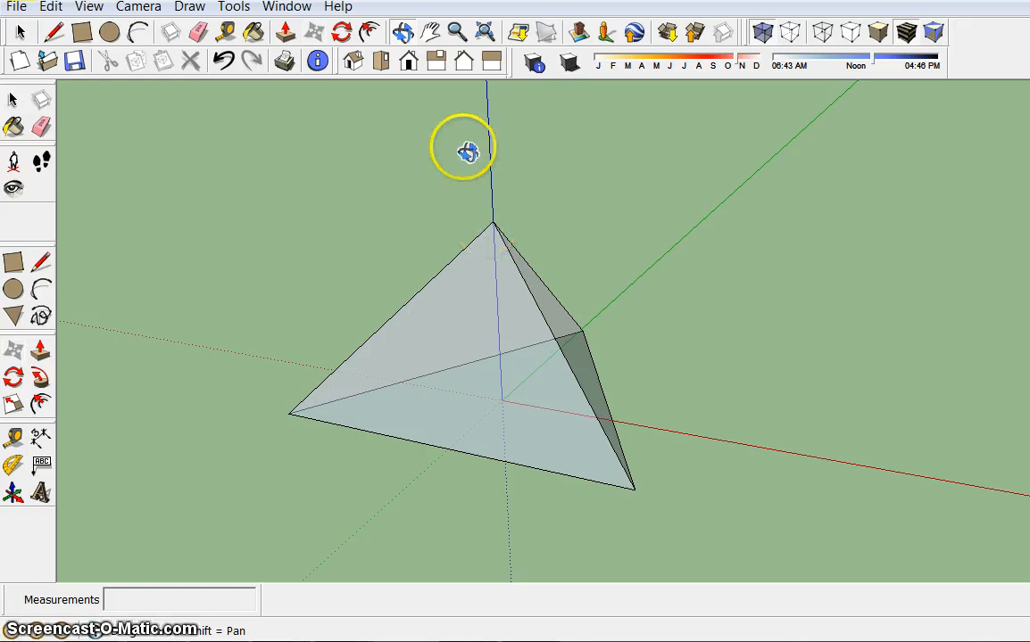
{"action": "left_click", "coordinate": [285, 32]}
{"action": "left_click", "coordinate": [314, 32]}
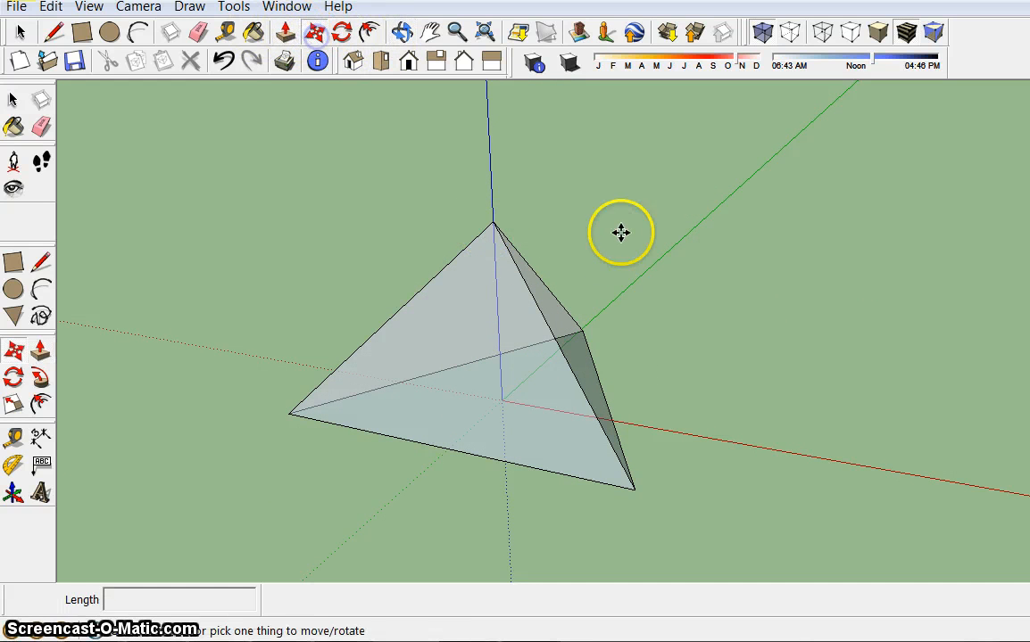
{"action": "left_click", "coordinate": [494, 223]}
{"action": "left_click", "coordinate": [525, 247]}
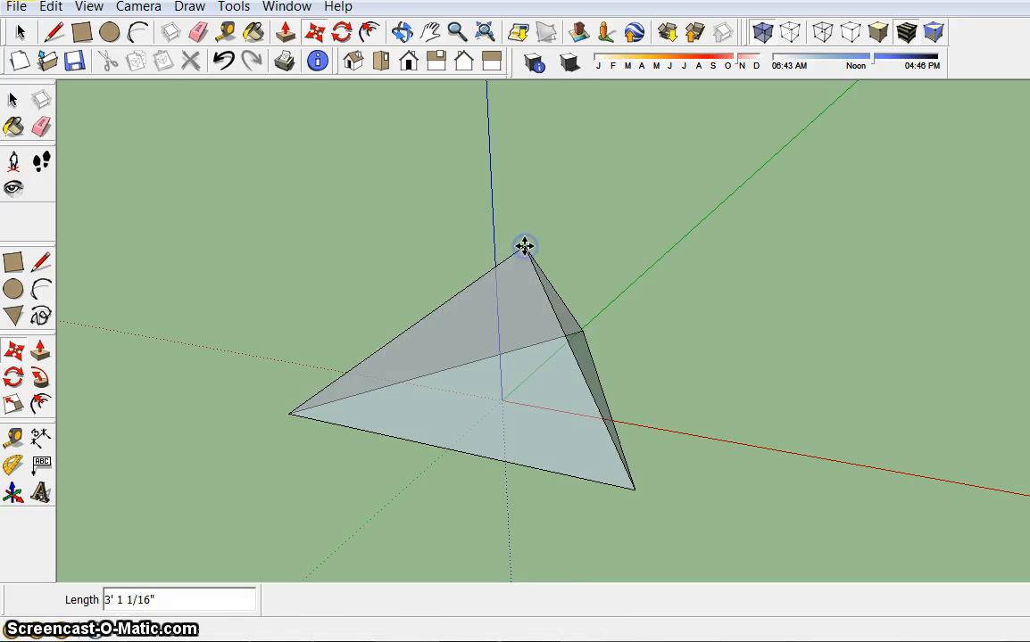
{"action": "left_click", "coordinate": [525, 246]}
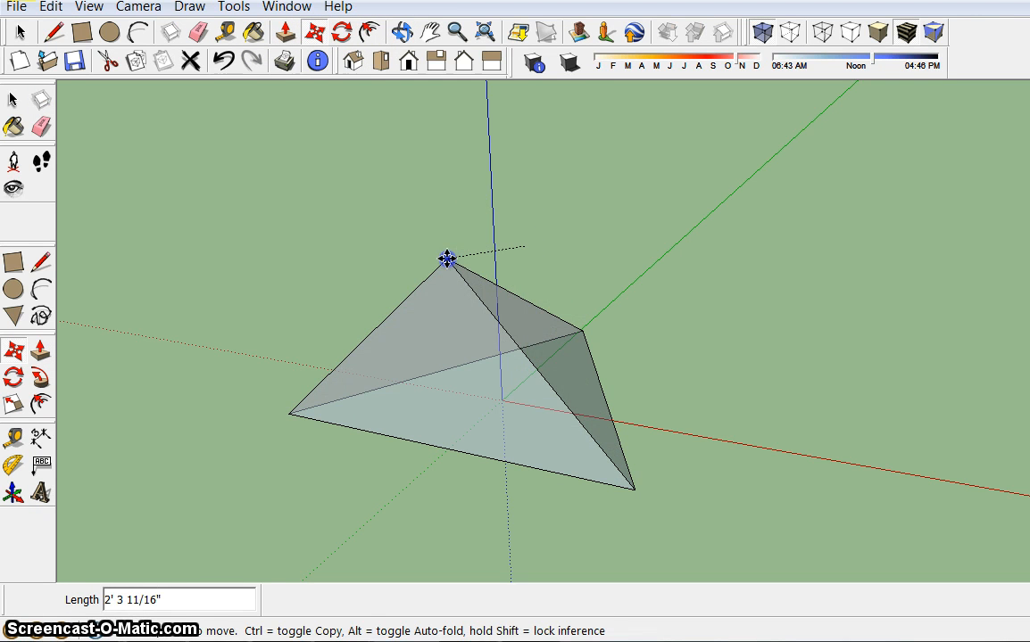
{"action": "left_click", "coordinate": [447, 258]}
{"action": "left_click", "coordinate": [402, 32]}
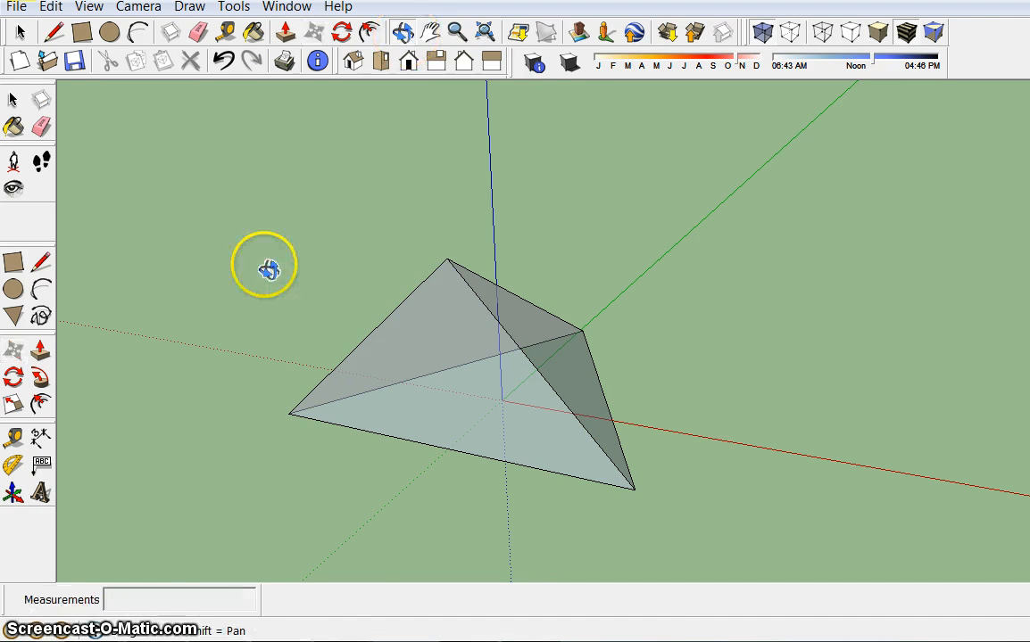
{"action": "left_click_drag", "start_coordinate": [269, 269], "coordinate": [385, 303]}
{"action": "key", "text": "ctrl+z"}
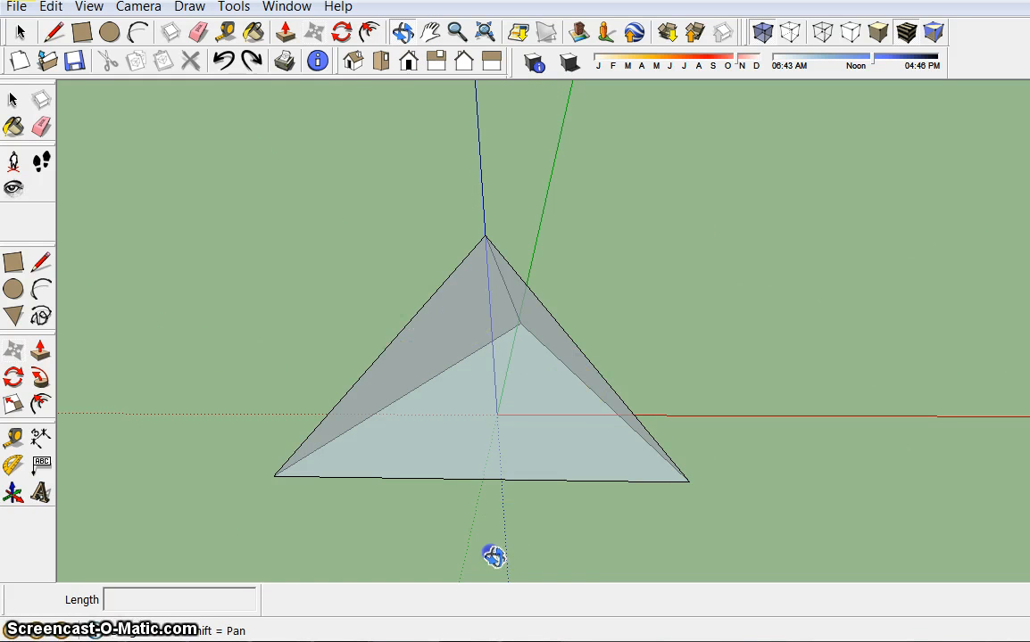
- Examine the pyramid's base and side faces from several angles, including from above and below
{"action": "left_click_drag", "start_coordinate": [492, 554], "coordinate": [442, 350]}
{"action": "left_click_drag", "start_coordinate": [462, 248], "coordinate": [469, 484]}
{"action": "left_click_drag", "start_coordinate": [489, 232], "coordinate": [504, 524]}
{"action": "left_click_drag", "start_coordinate": [499, 260], "coordinate": [462, 496]}
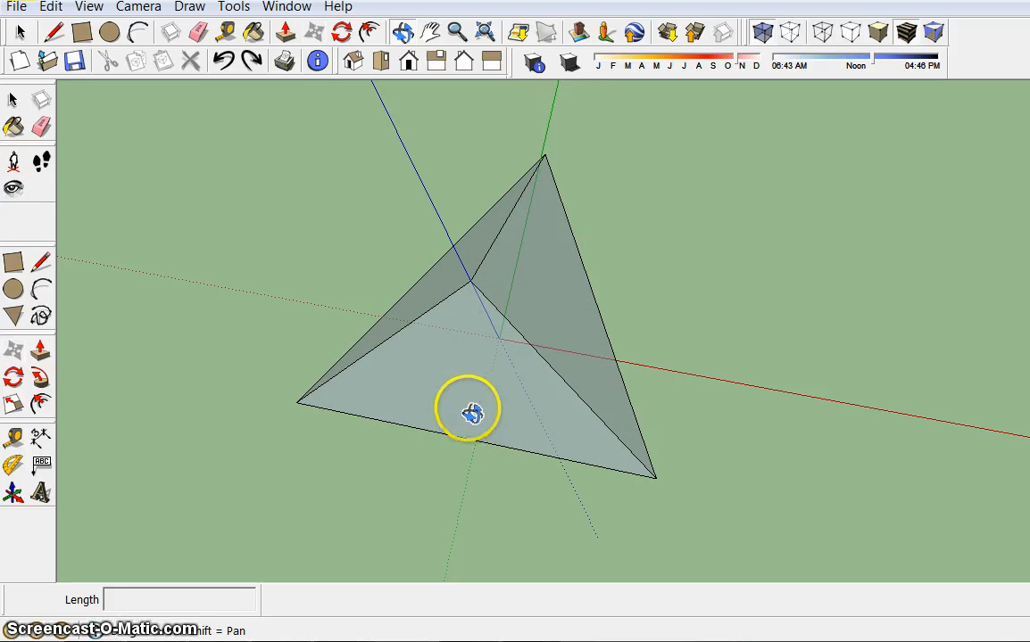
{"action": "left_click_drag", "start_coordinate": [479, 457], "coordinate": [460, 501]}
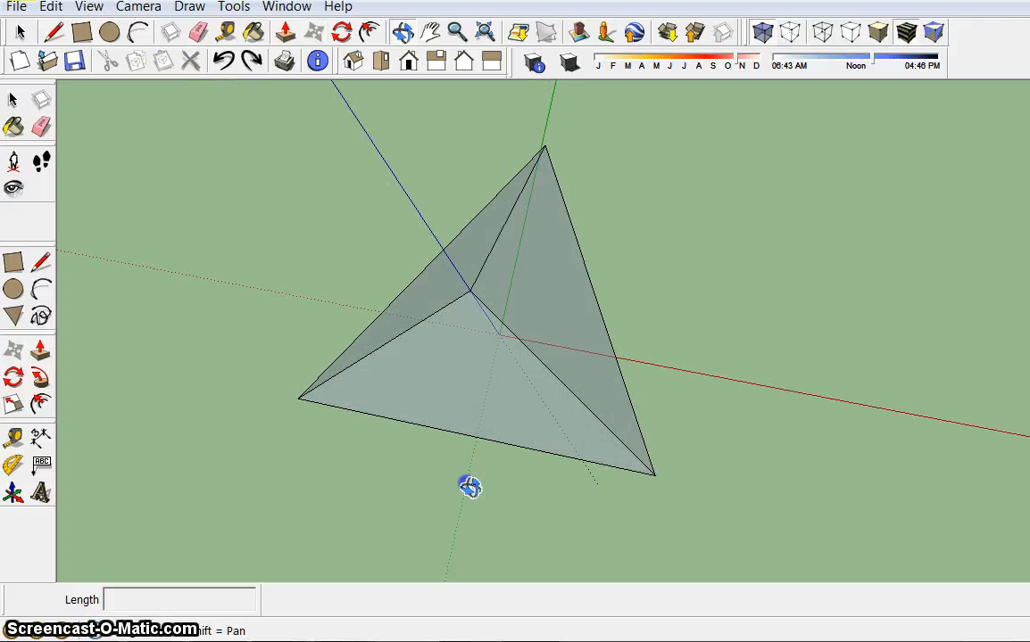
{"action": "left_click_drag", "start_coordinate": [470, 488], "coordinate": [439, 370]}
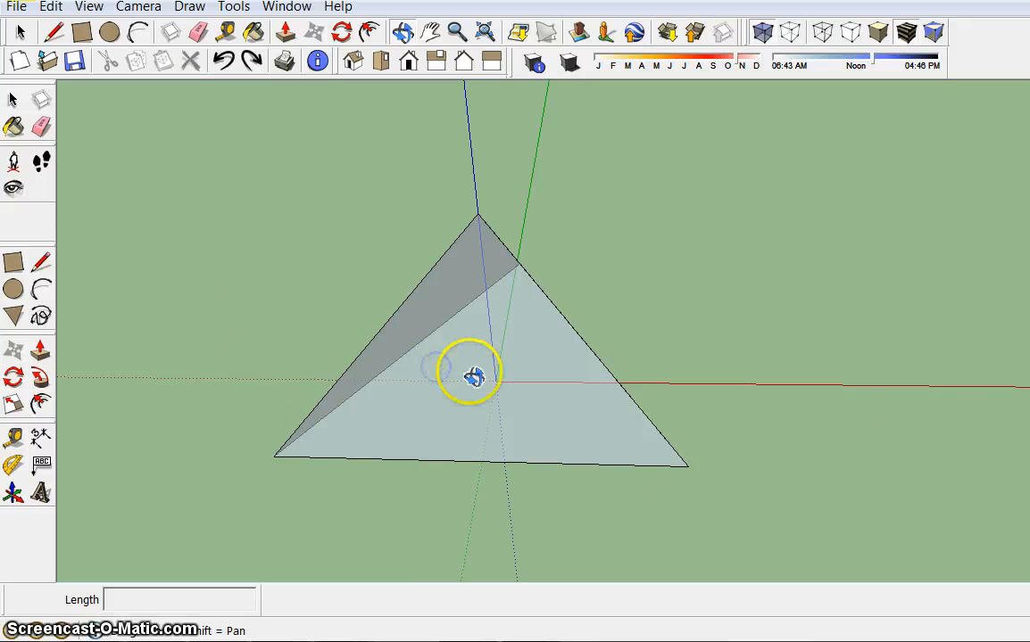
{"action": "left_click_drag", "start_coordinate": [448, 578], "coordinate": [468, 490]}
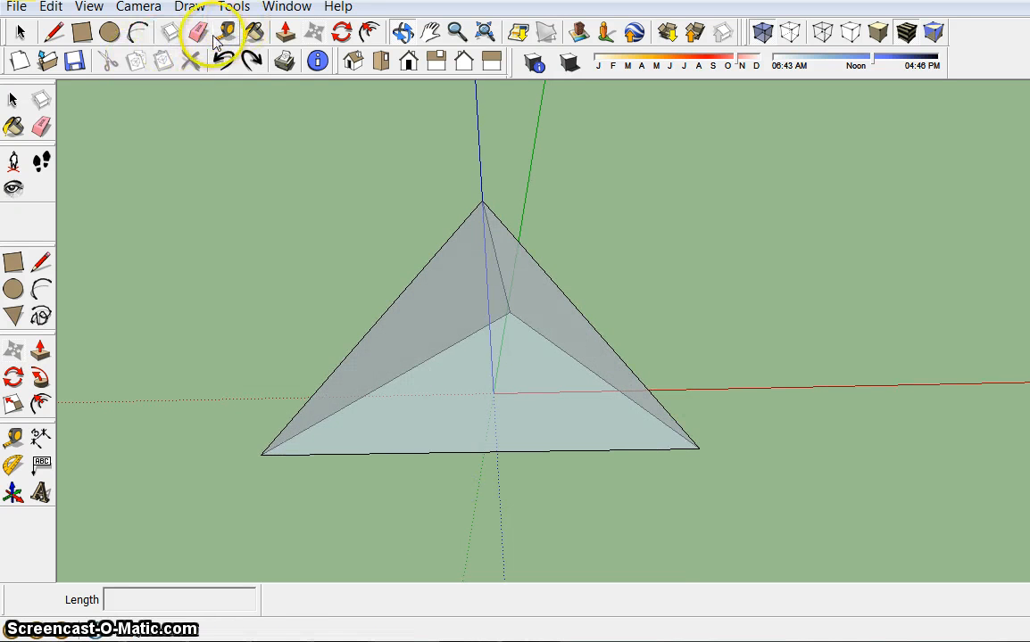
- Paint two adjacent side faces of the pyramid with the 0003_DeepPink colour
{"action": "left_click", "coordinate": [253, 33]}
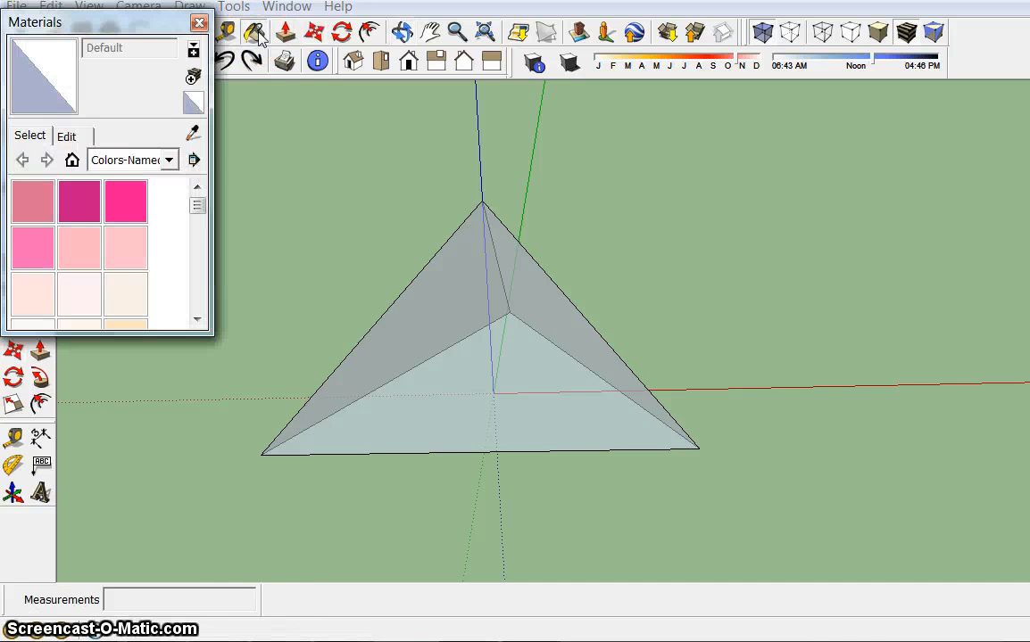
{"action": "left_click", "coordinate": [134, 205]}
{"action": "left_click", "coordinate": [510, 361]}
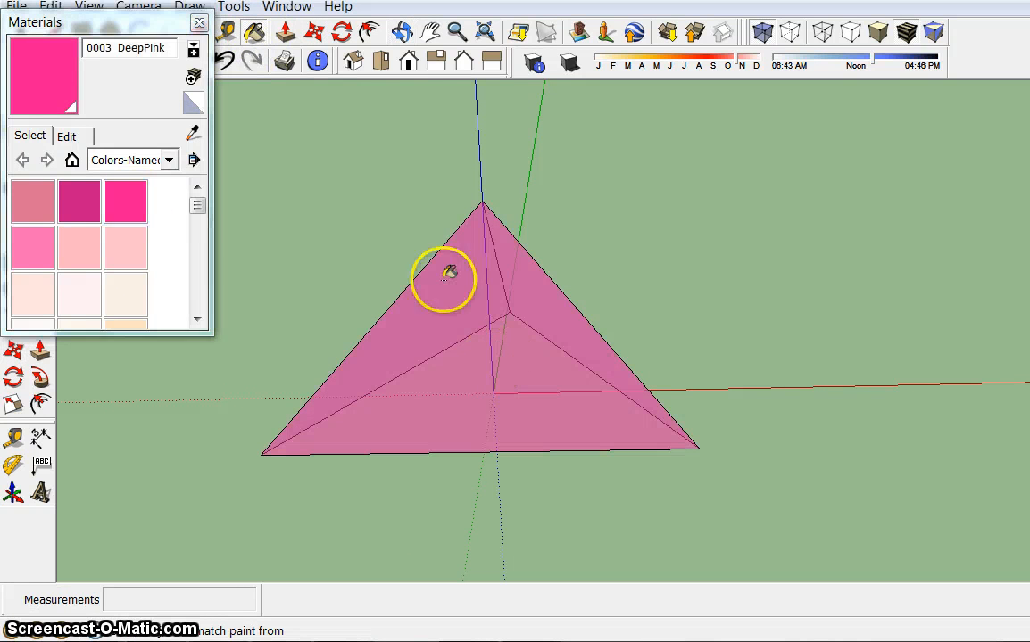
{"action": "left_click", "coordinate": [403, 34]}
{"action": "left_click_drag", "start_coordinate": [303, 329], "coordinate": [673, 300]}
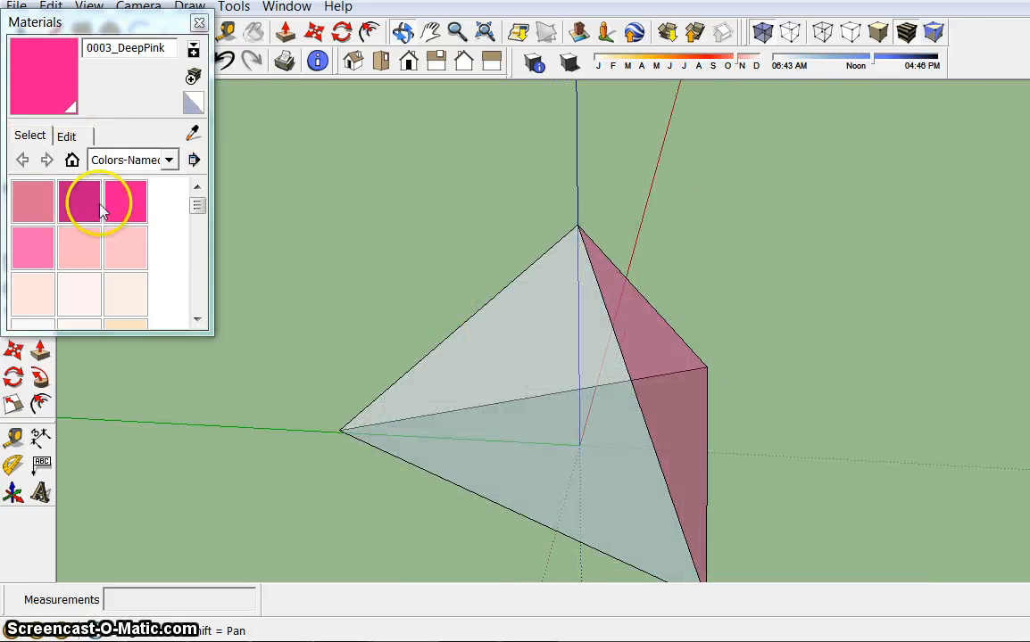
{"action": "left_click", "coordinate": [123, 205]}
{"action": "left_click", "coordinate": [553, 400]}
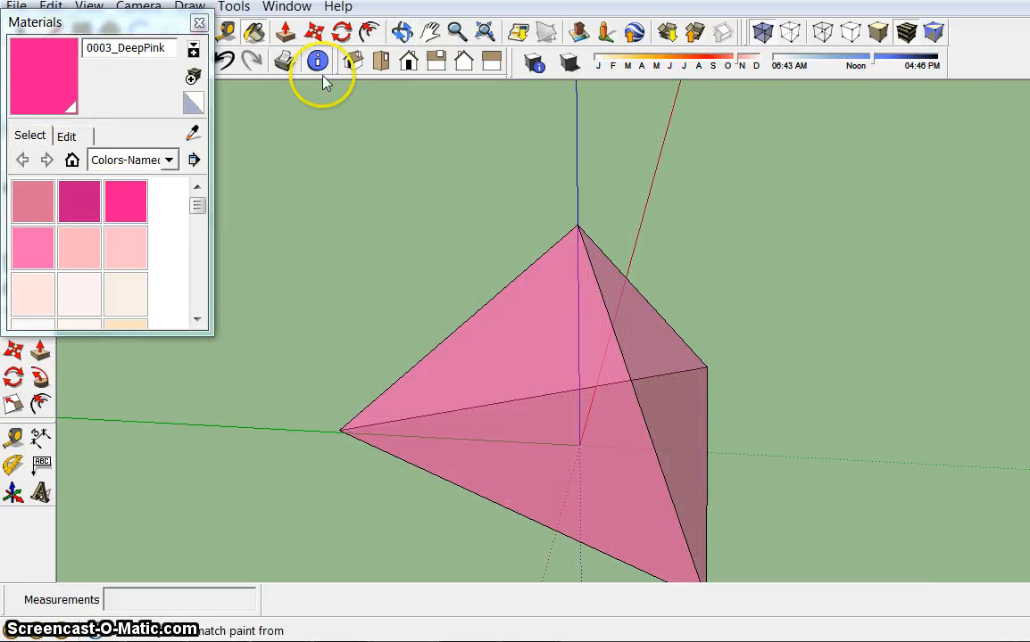
- Paint the pyramid's remaining unpainted side face with the 0003_DeepPink colour
{"action": "left_click", "coordinate": [401, 34]}
{"action": "mouse_move", "coordinate": [370, 287]}
{"action": "left_mouse_down"}
{"action": "mouse_move", "coordinate": [614, 427]}
{"action": "mouse_move", "coordinate": [867, 347]}
{"action": "mouse_move", "coordinate": [951, 293]}
{"action": "mouse_move", "coordinate": [953, 264]}
{"action": "left_mouse_up"}
{"action": "left_click", "coordinate": [131, 194]}
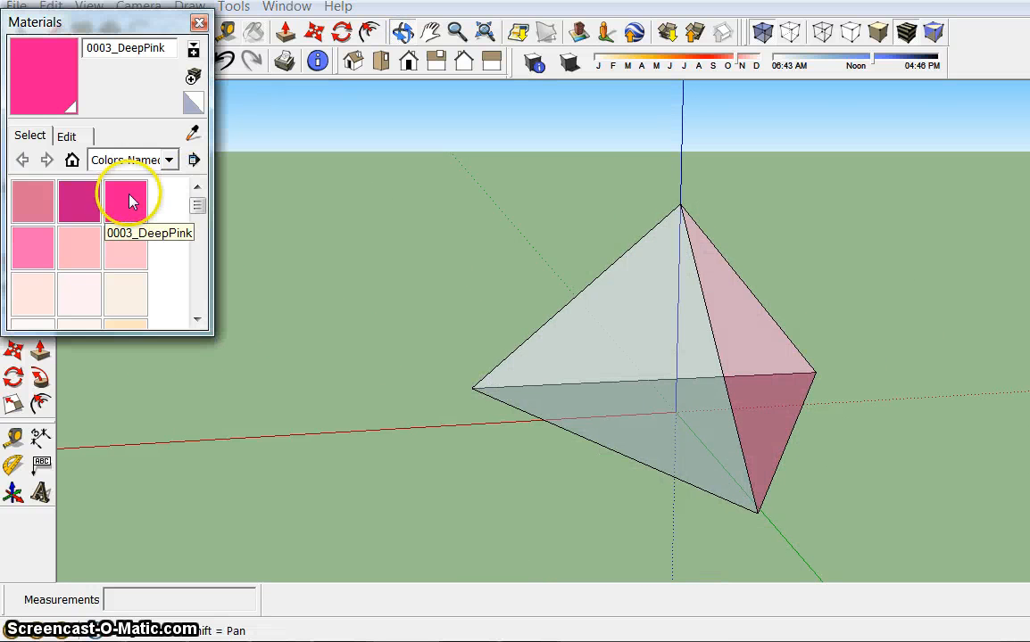
{"action": "left_click", "coordinate": [592, 358]}
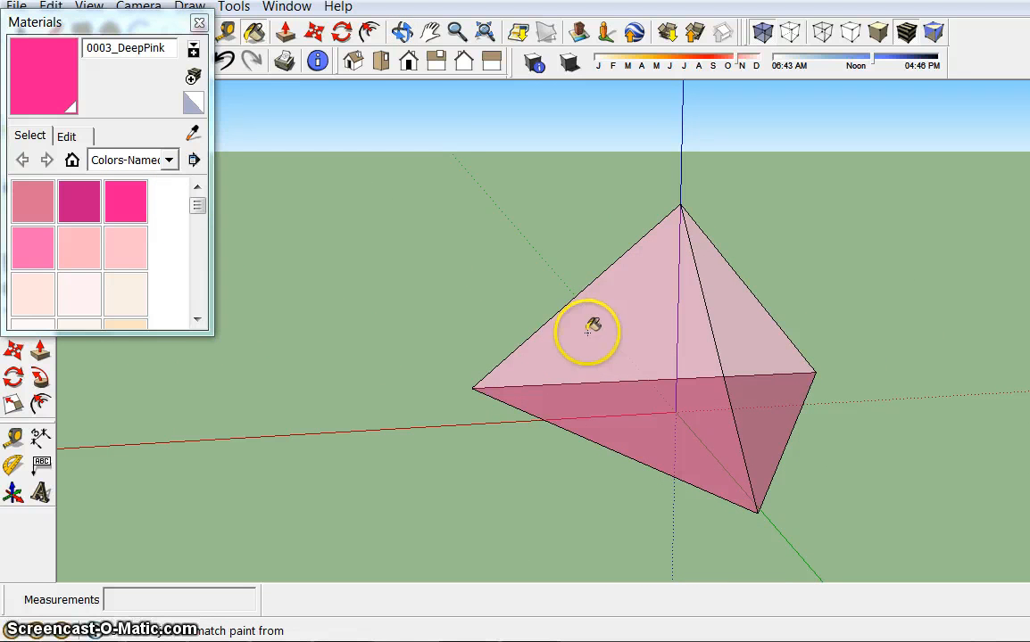
- Close the pyramid's open underside by tracing lines over its edges, and paint the new base face with the 0003_DeepPink colour
{"action": "left_click", "coordinate": [402, 32]}
{"action": "left_click_drag", "start_coordinate": [371, 388], "coordinate": [526, 415]}
{"action": "mouse_move", "coordinate": [427, 376]}
{"action": "left_mouse_down"}
{"action": "mouse_move", "coordinate": [367, 464]}
{"action": "mouse_move", "coordinate": [372, 480]}
{"action": "mouse_move", "coordinate": [428, 355]}
{"action": "left_mouse_up"}
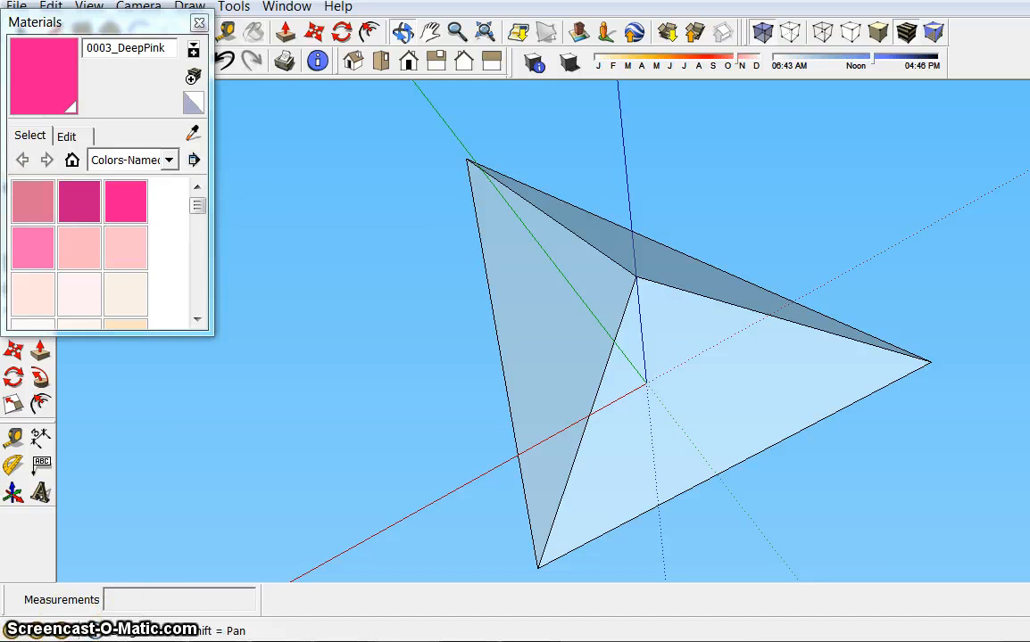
{"action": "key", "text": "b"}
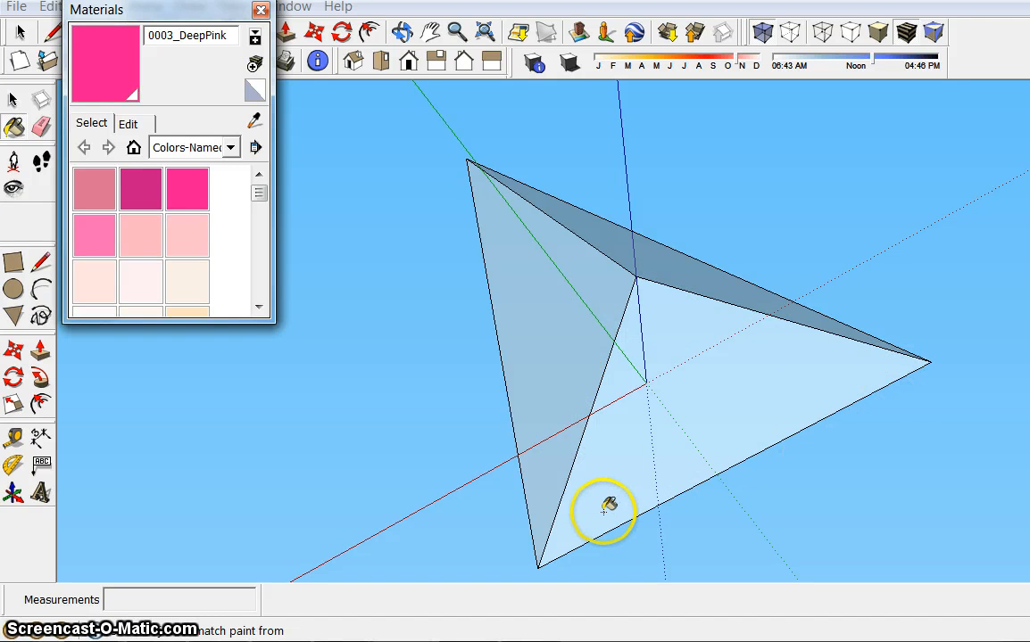
{"action": "left_click", "coordinate": [40, 261]}
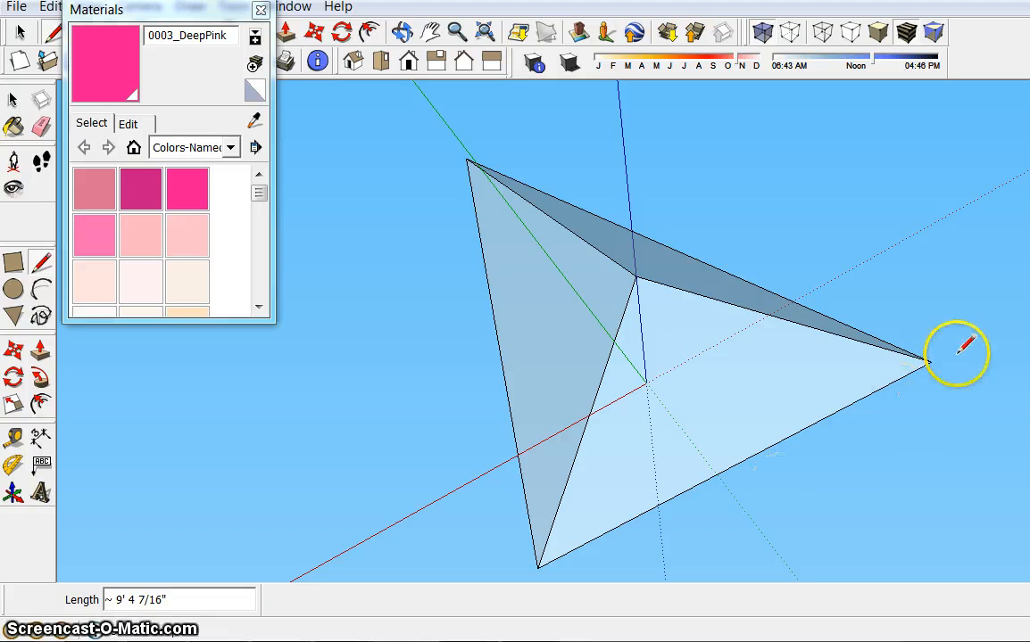
{"action": "left_click", "coordinate": [537, 566]}
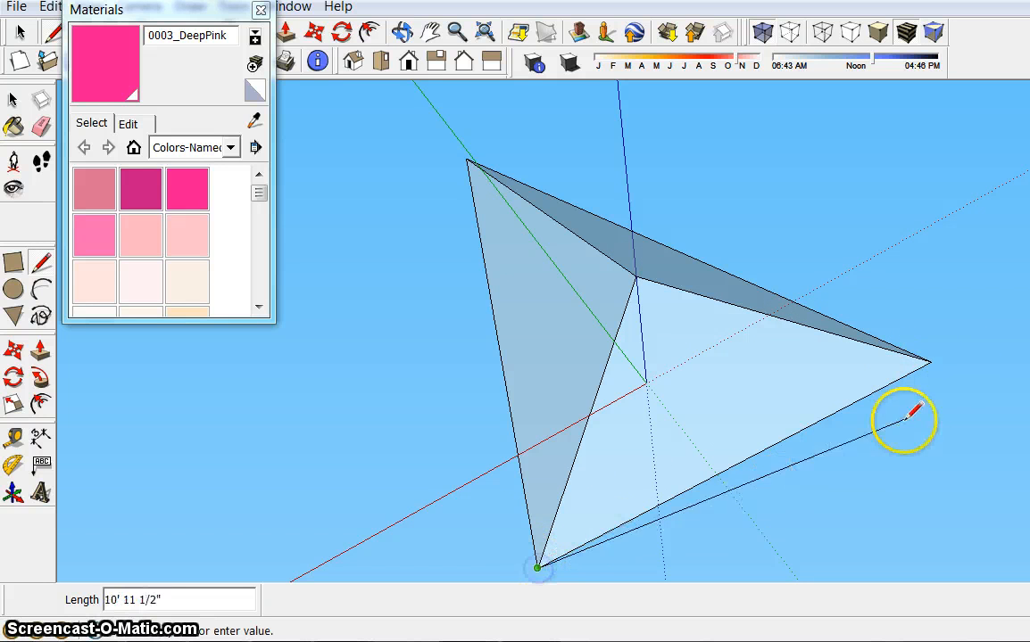
{"action": "left_click", "coordinate": [928, 361]}
{"action": "left_click", "coordinate": [635, 277]}
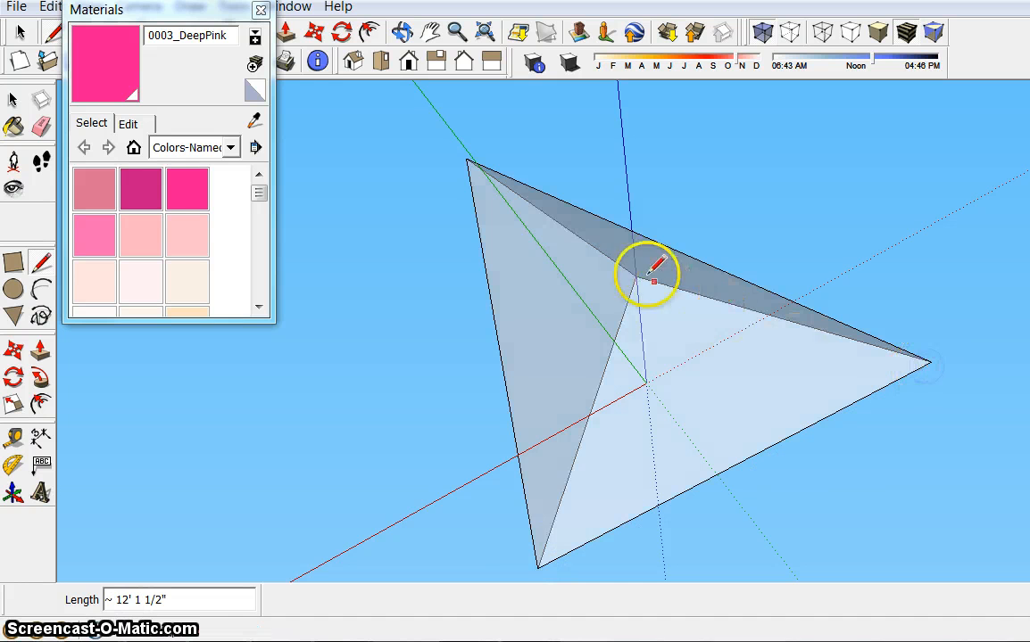
{"action": "left_click", "coordinate": [539, 567]}
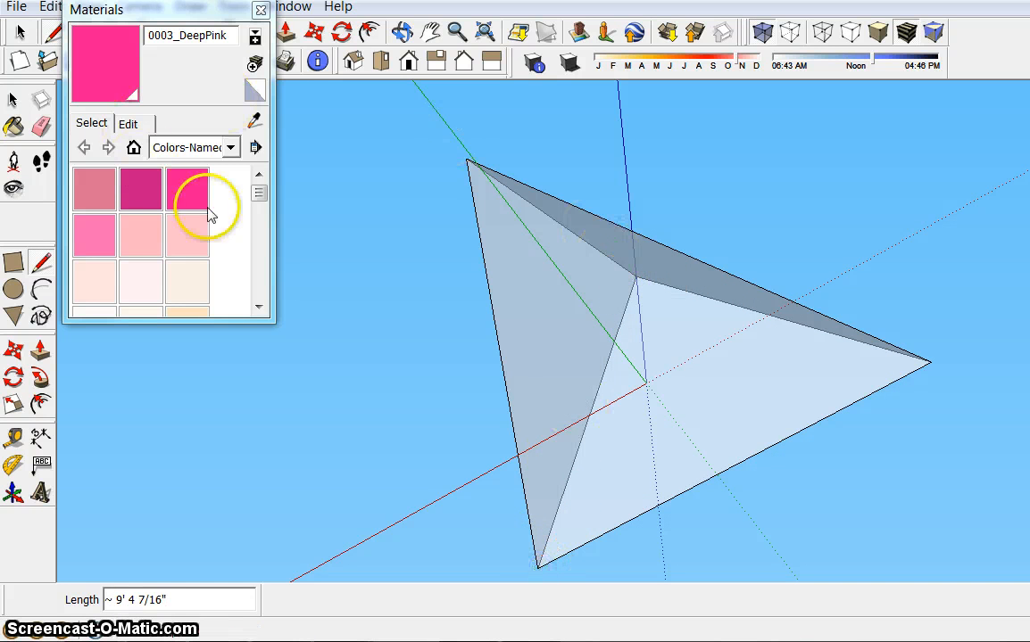
{"action": "left_click", "coordinate": [190, 181]}
{"action": "left_click", "coordinate": [769, 386]}
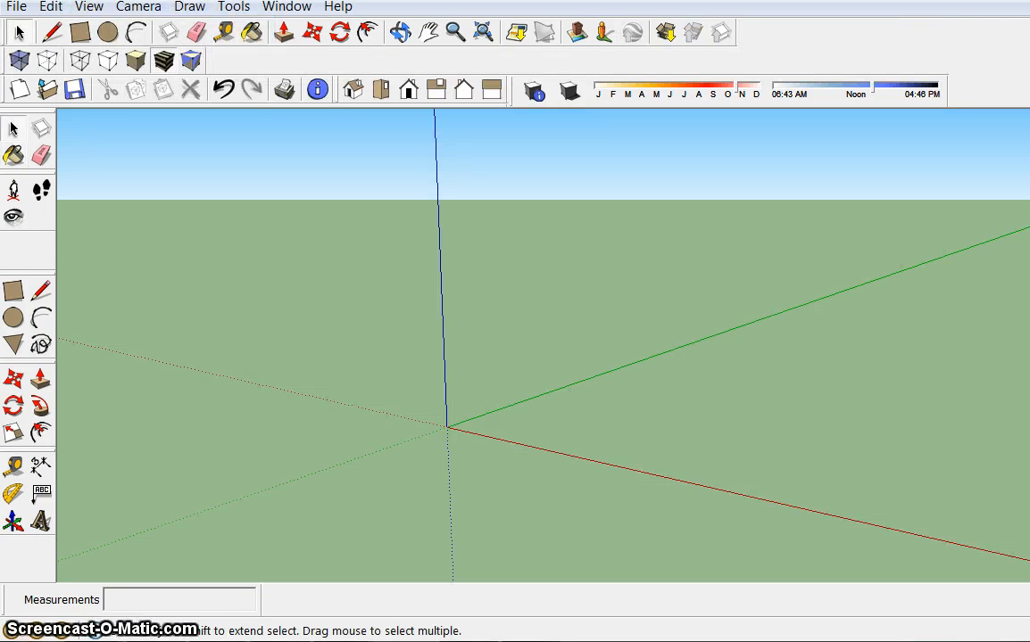
- Draw a rectangle about 14' 9 5/8" by 14' 5 3/8" around the origin, and connect each of its four corners to the origin
{"action": "left_click", "coordinate": [13, 290]}
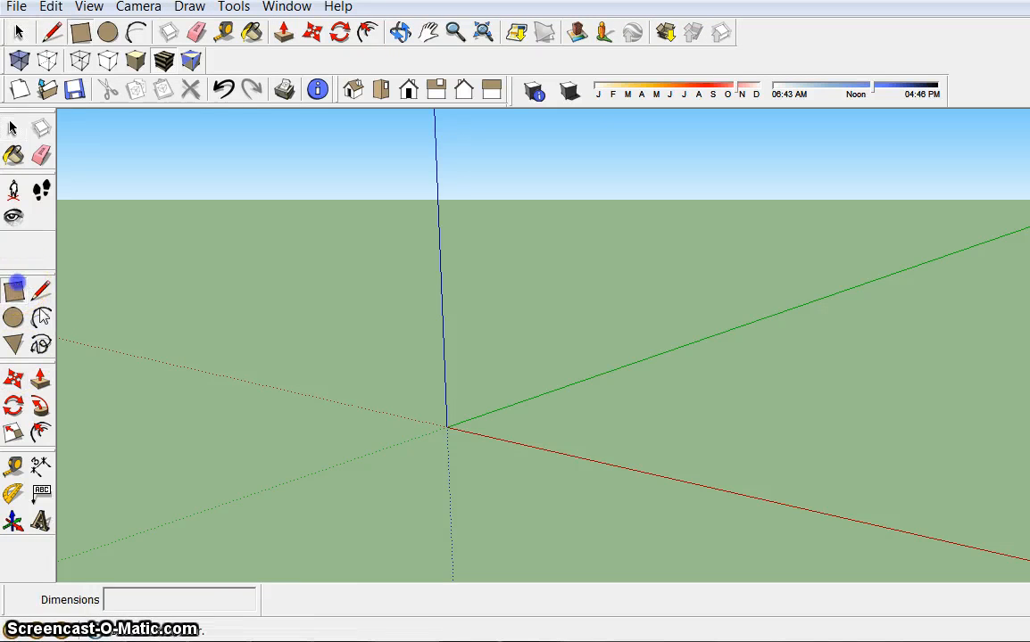
{"action": "left_click_drag", "start_coordinate": [224, 433], "coordinate": [749, 404]}
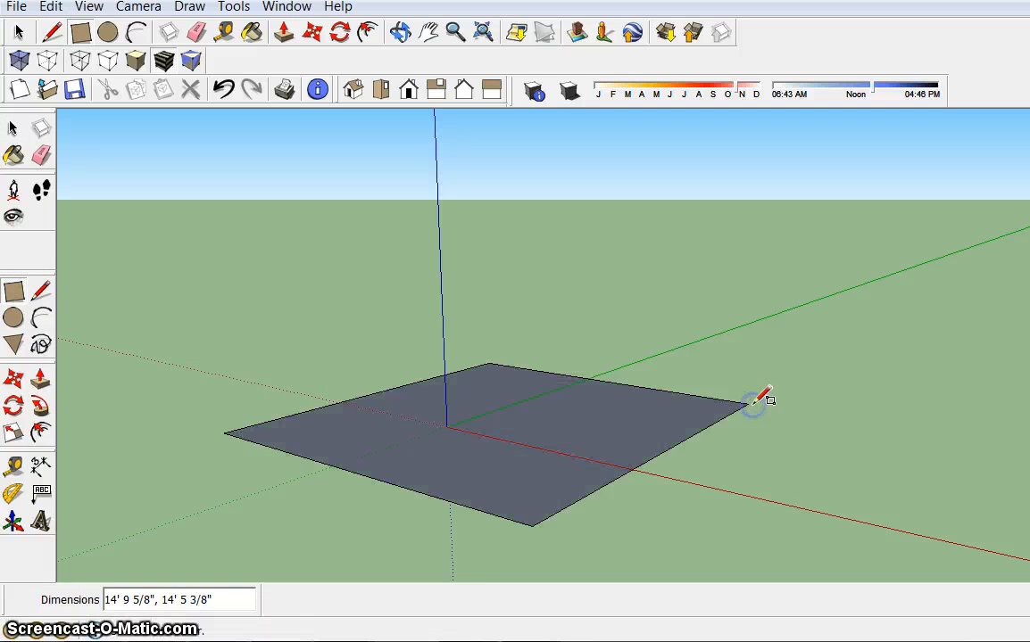
{"action": "left_click", "coordinate": [41, 291]}
{"action": "left_click", "coordinate": [224, 434]}
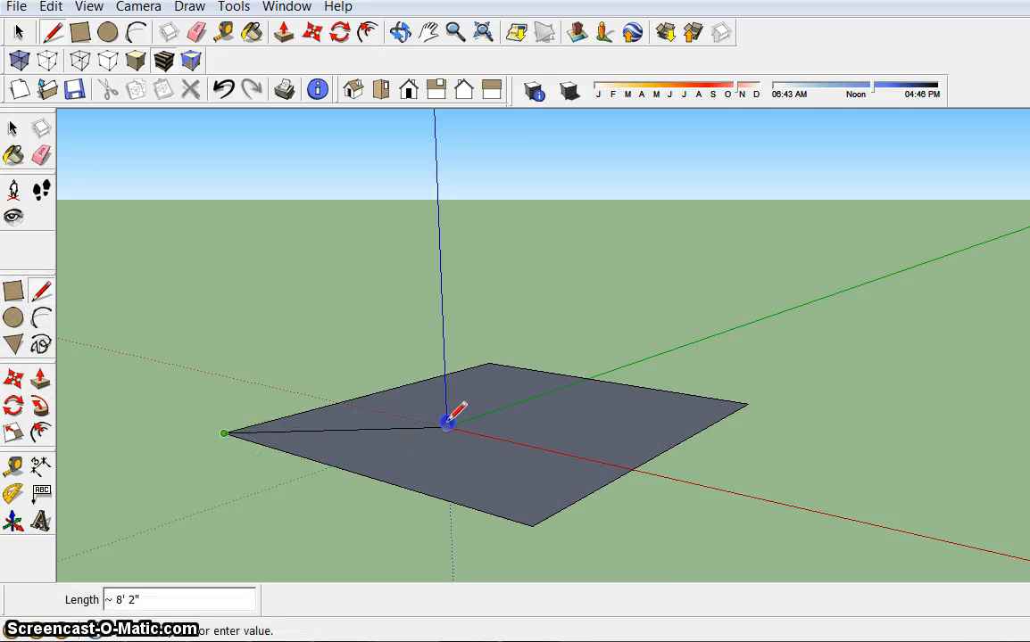
{"action": "left_click", "coordinate": [491, 364]}
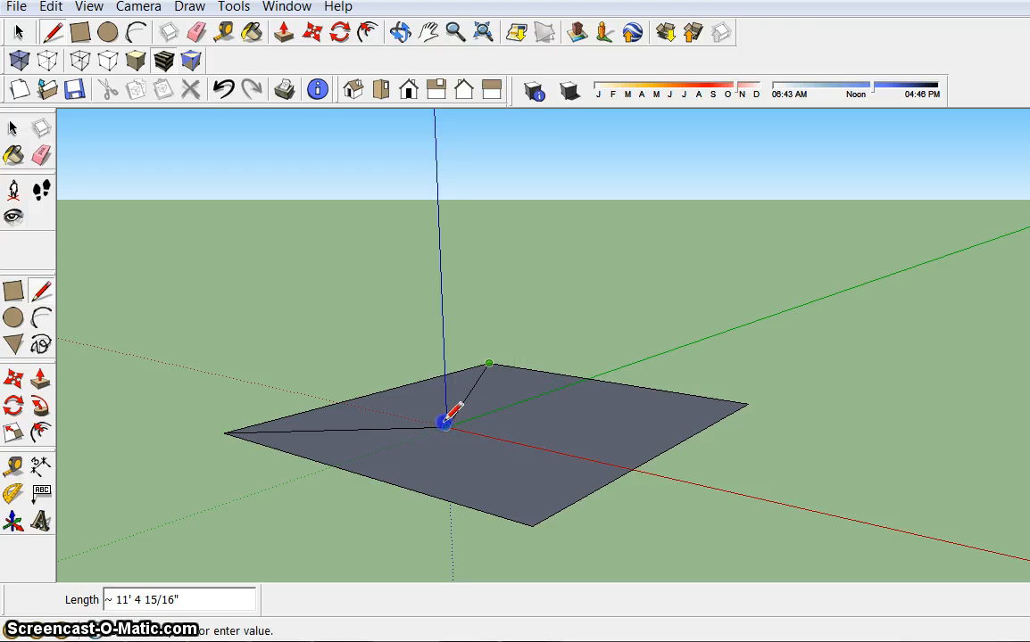
{"action": "left_click", "coordinate": [747, 404]}
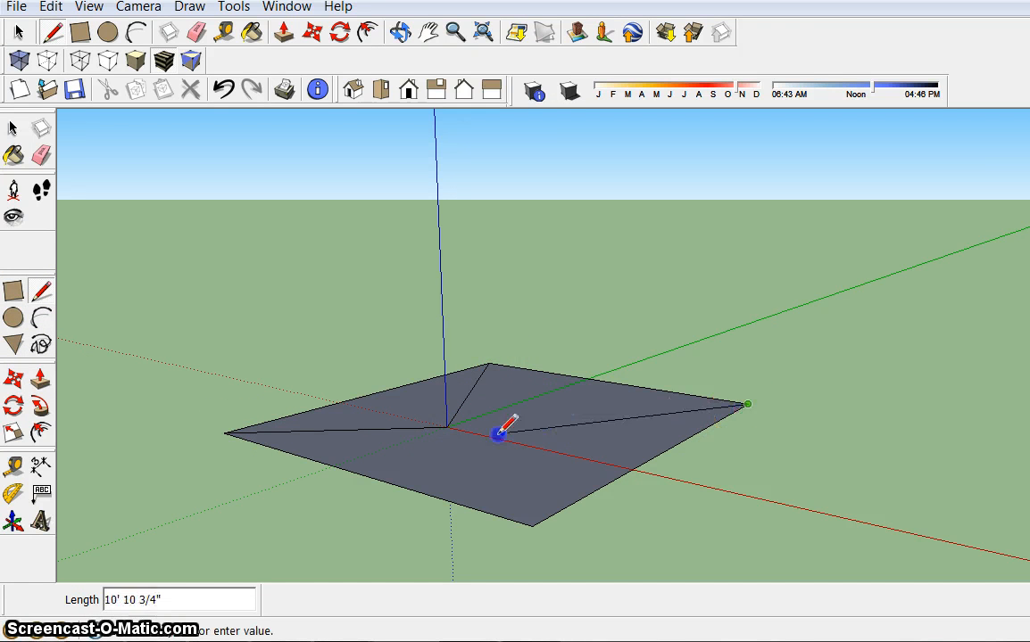
{"action": "left_click", "coordinate": [446, 427]}
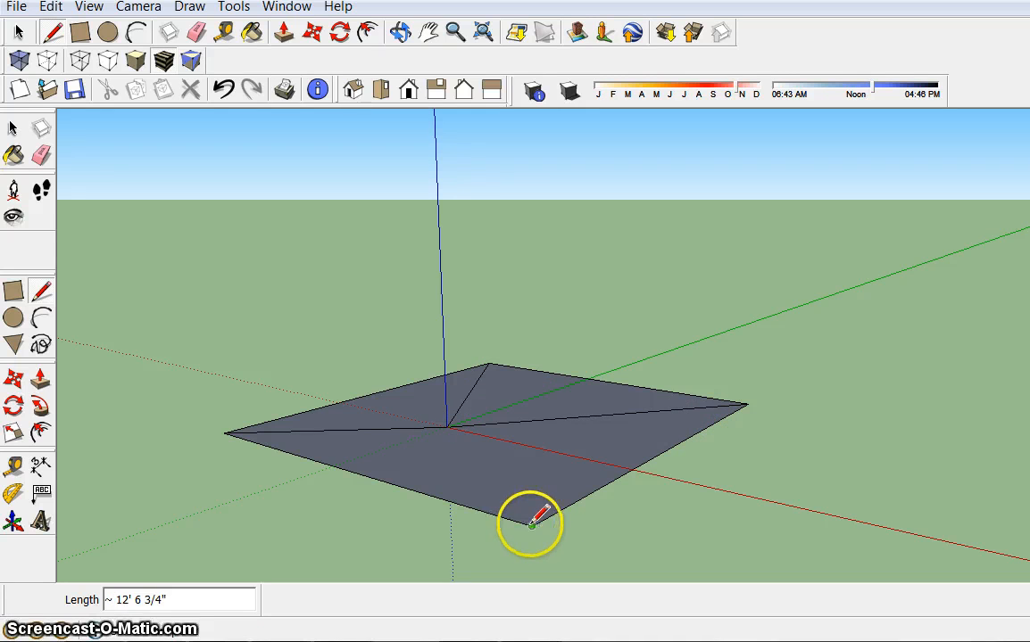
{"action": "left_click", "coordinate": [531, 525]}
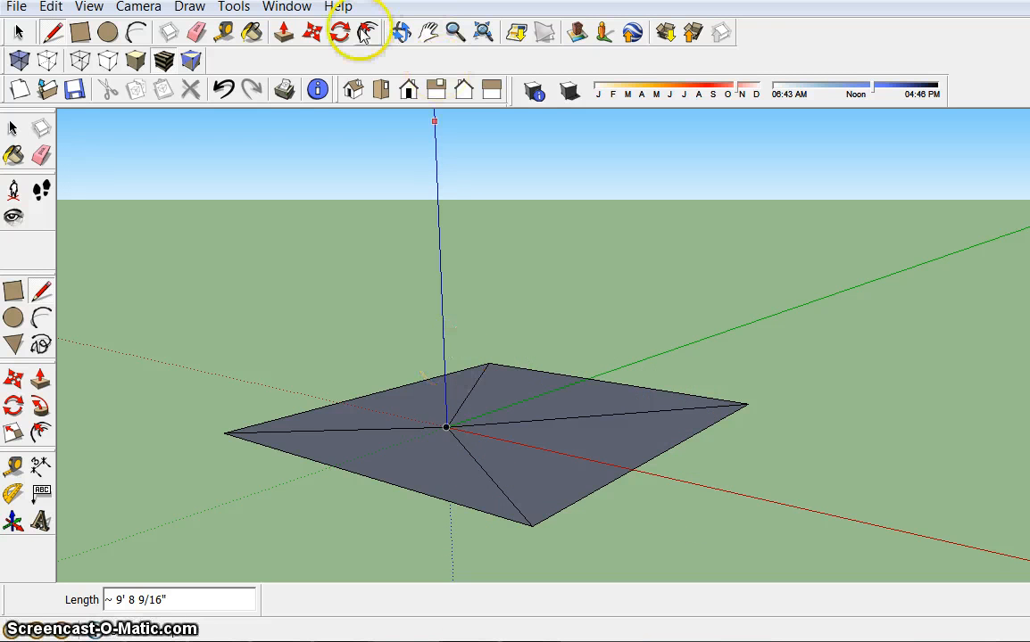
- Try moving the rectangle's centre point up into an off-centre pyramid, and delete the whole shape
{"action": "left_click", "coordinate": [311, 32]}
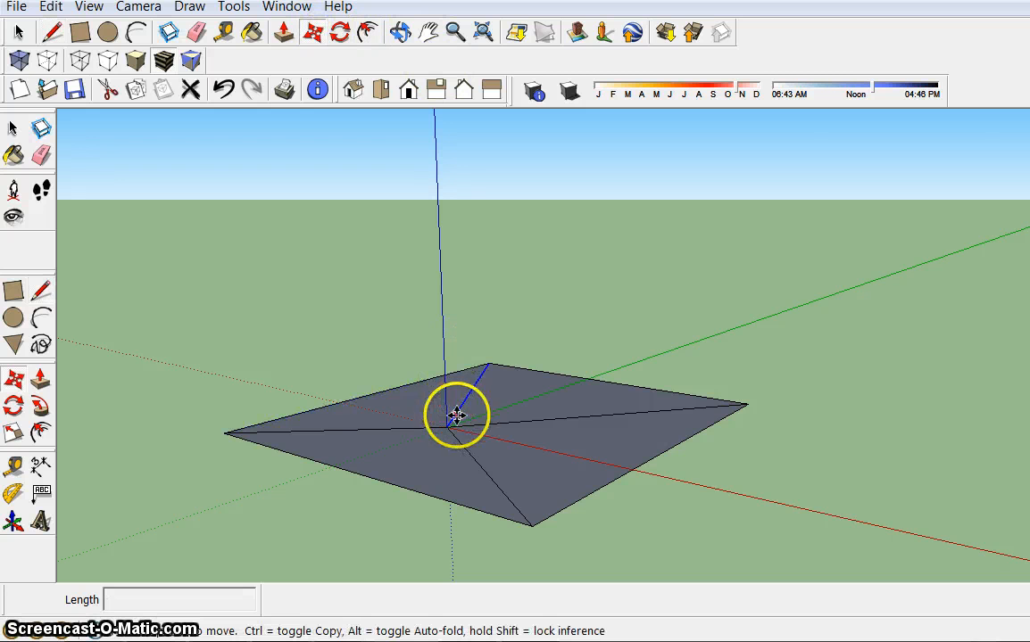
{"action": "left_click_drag", "start_coordinate": [448, 427], "coordinate": [489, 288]}
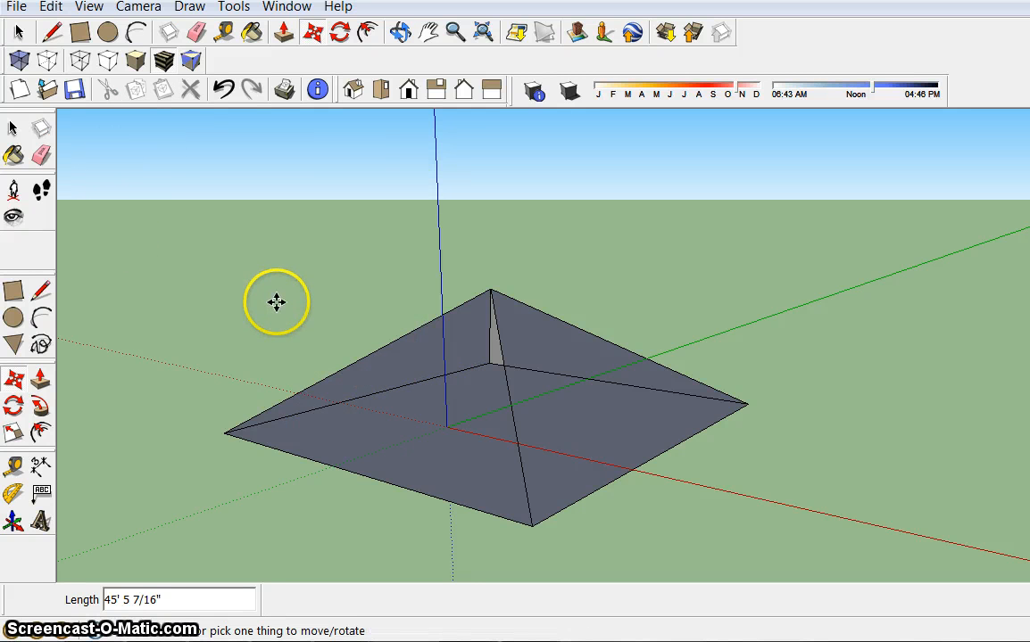
{"action": "left_click", "coordinate": [19, 32]}
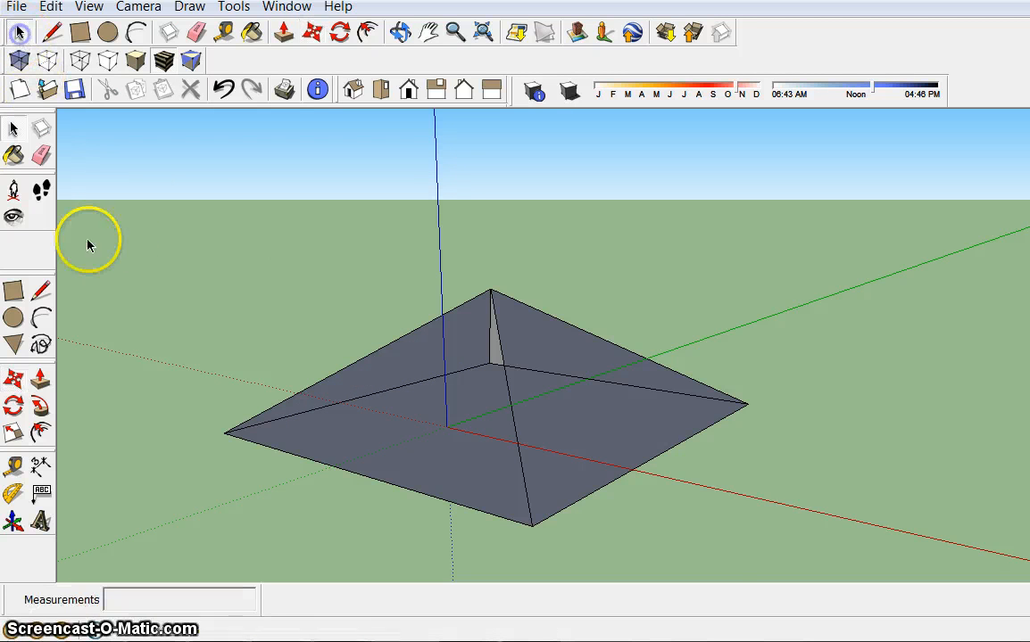
{"action": "left_click_drag", "start_coordinate": [213, 276], "coordinate": [800, 581]}
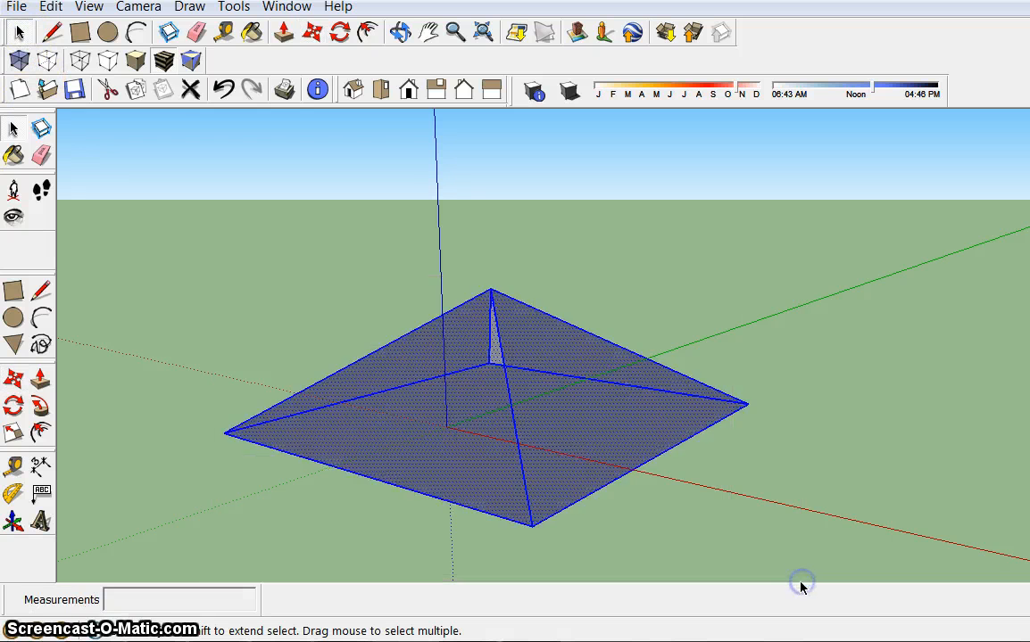
{"action": "key", "text": "Delete"}
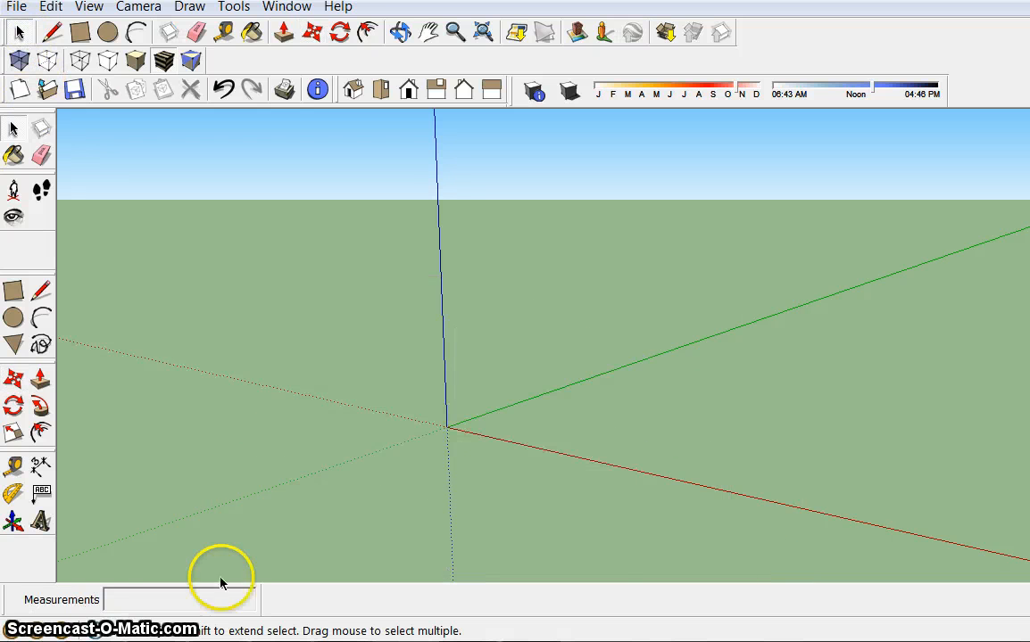
- Try drawing a line parallel to the green axis behind the origin, and undo it
{"action": "left_click", "coordinate": [40, 291]}
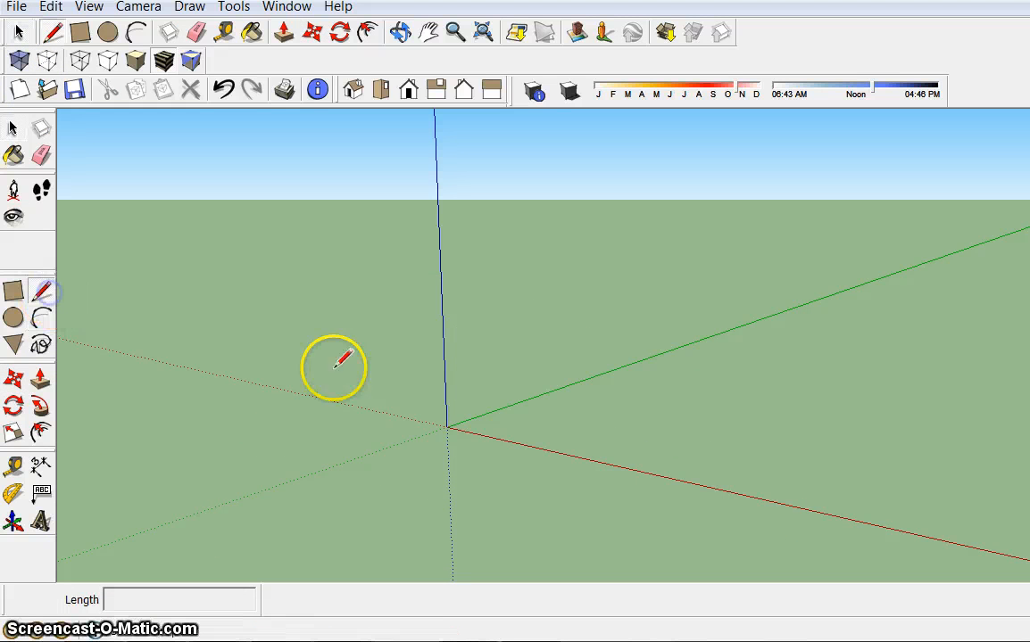
{"action": "left_click", "coordinate": [270, 417]}
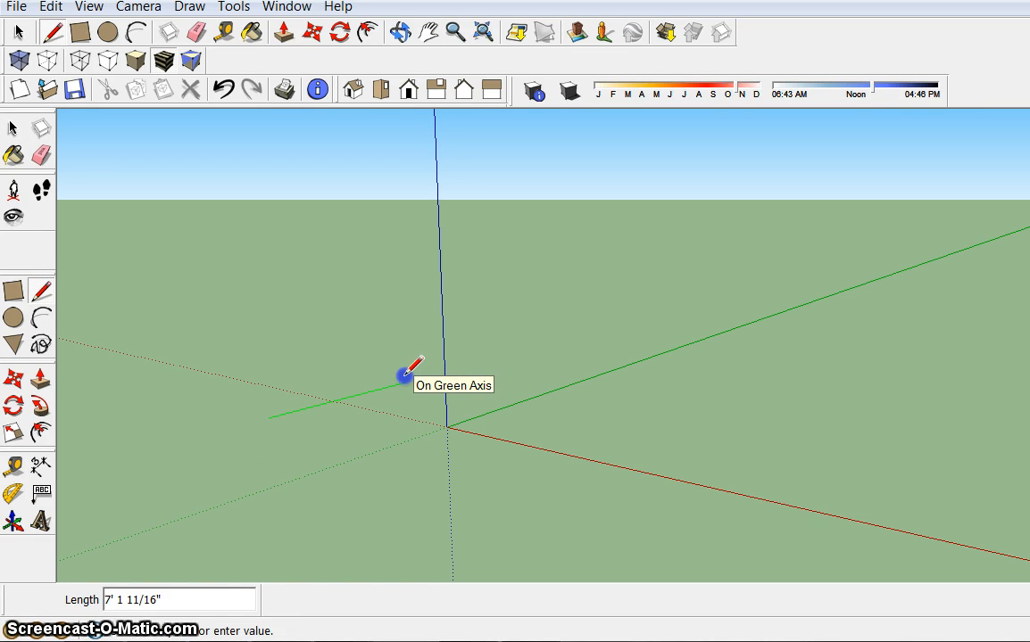
{"action": "left_click", "coordinate": [404, 376]}
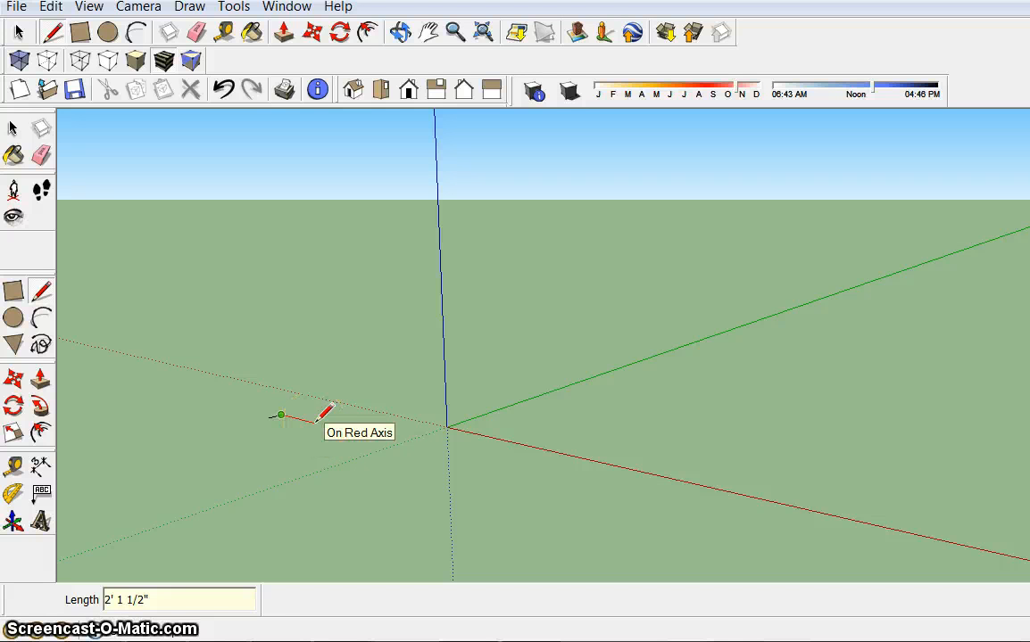
{"action": "key", "text": "ctrl+z"}
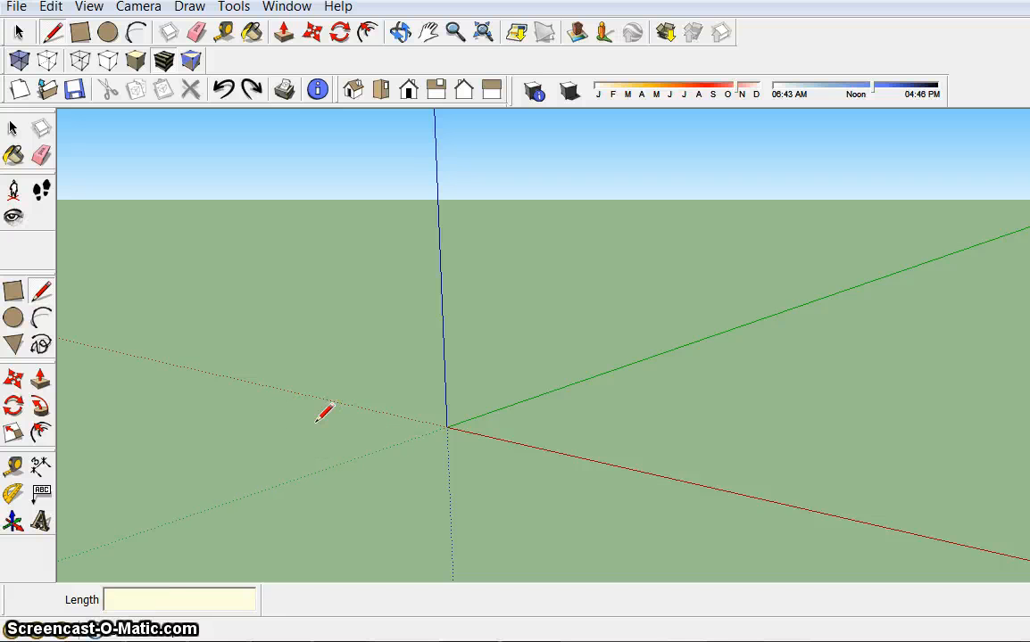
- Draw a closed four-sided face from lines near the origin, about 7' along the green direction and 8' along the red direction
{"action": "left_click", "coordinate": [251, 448]}
{"action": "left_click", "coordinate": [407, 401]}
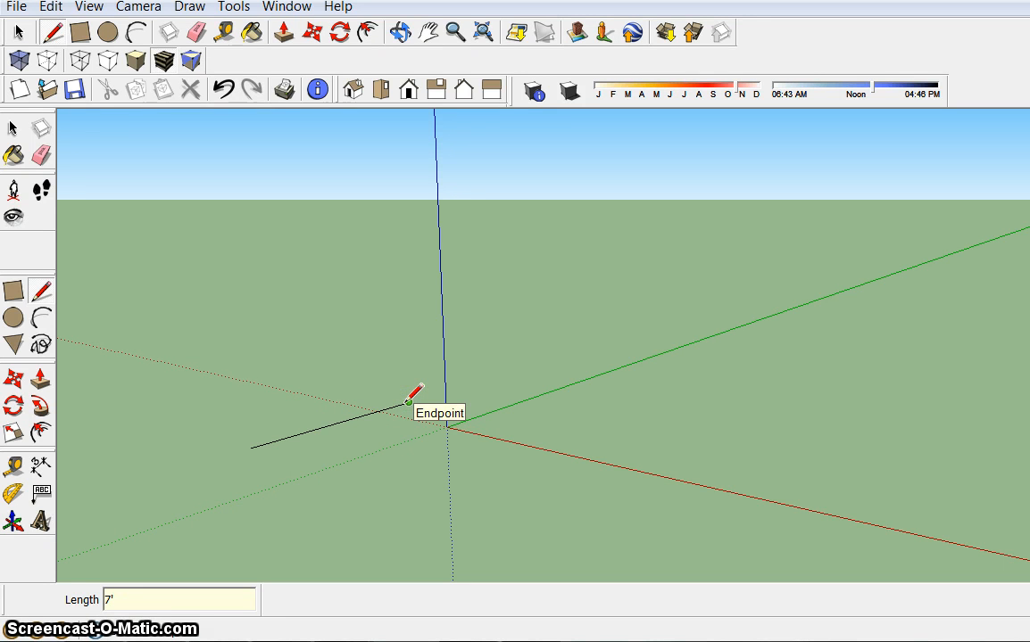
{"action": "left_click", "coordinate": [405, 402]}
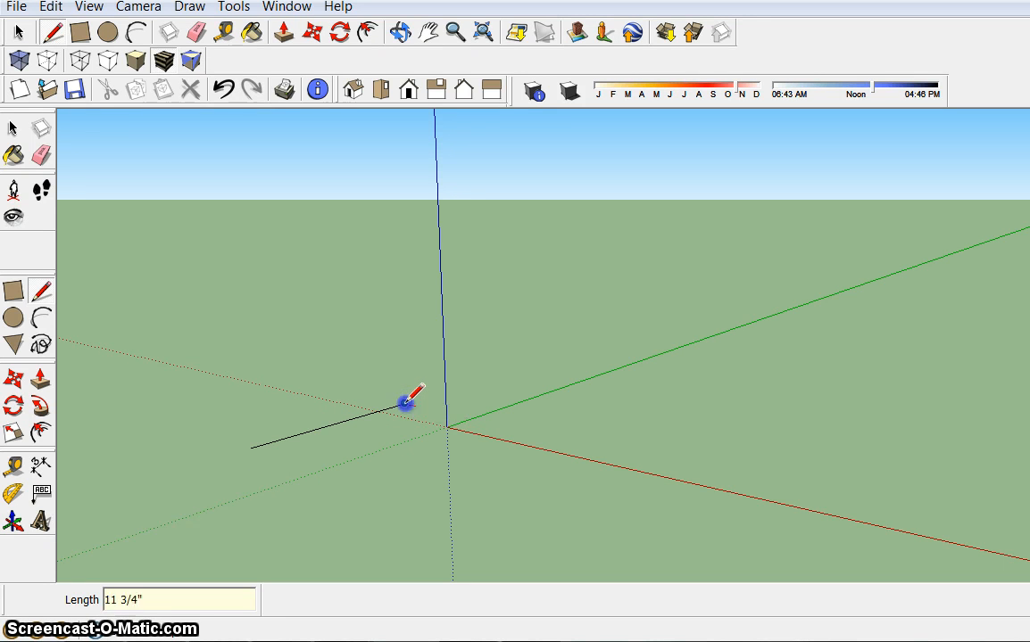
{"action": "left_click", "coordinate": [554, 436]}
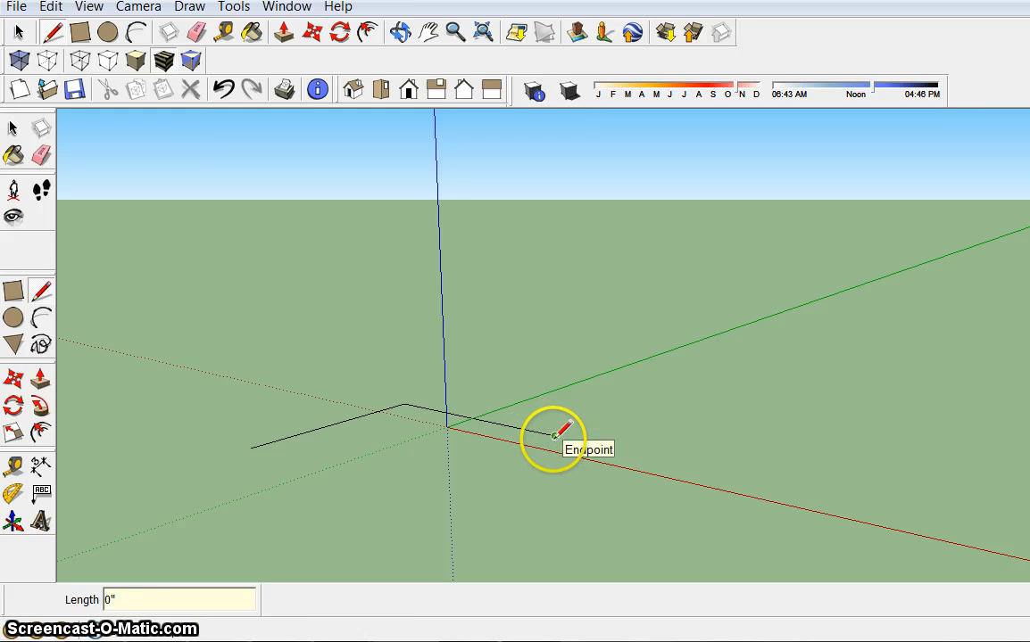
{"action": "double_click", "coordinate": [371, 507]}
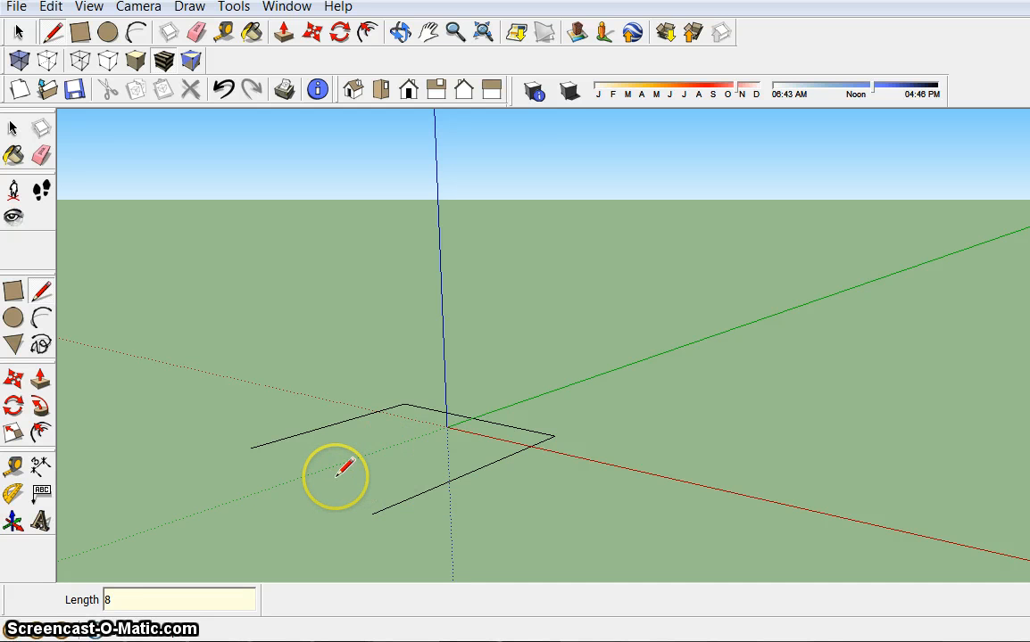
{"action": "left_click", "coordinate": [382, 509]}
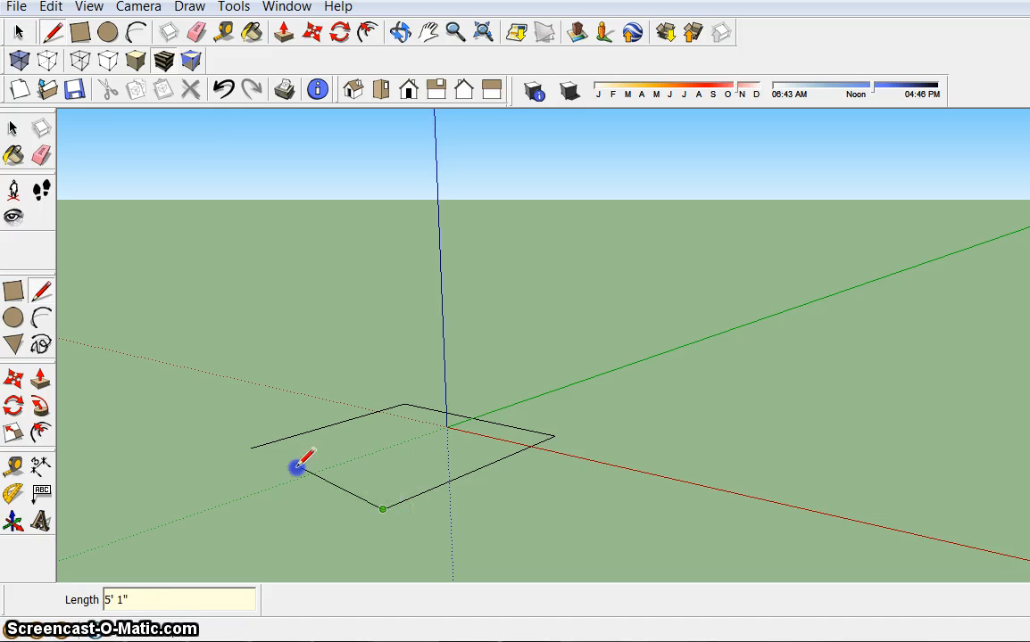
{"action": "left_click", "coordinate": [252, 448]}
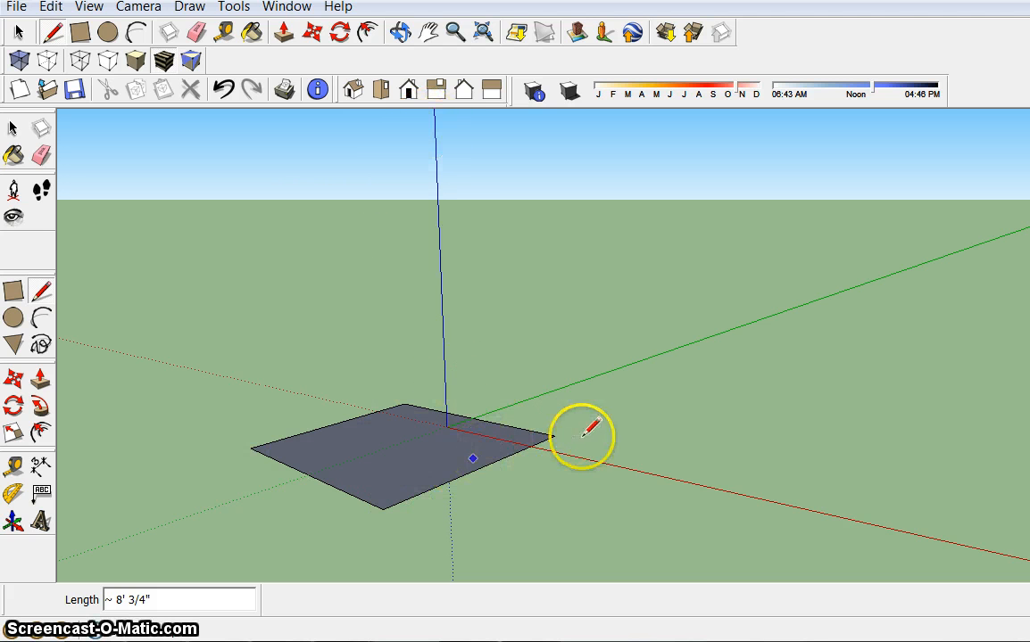
{"action": "left_click", "coordinate": [504, 429]}
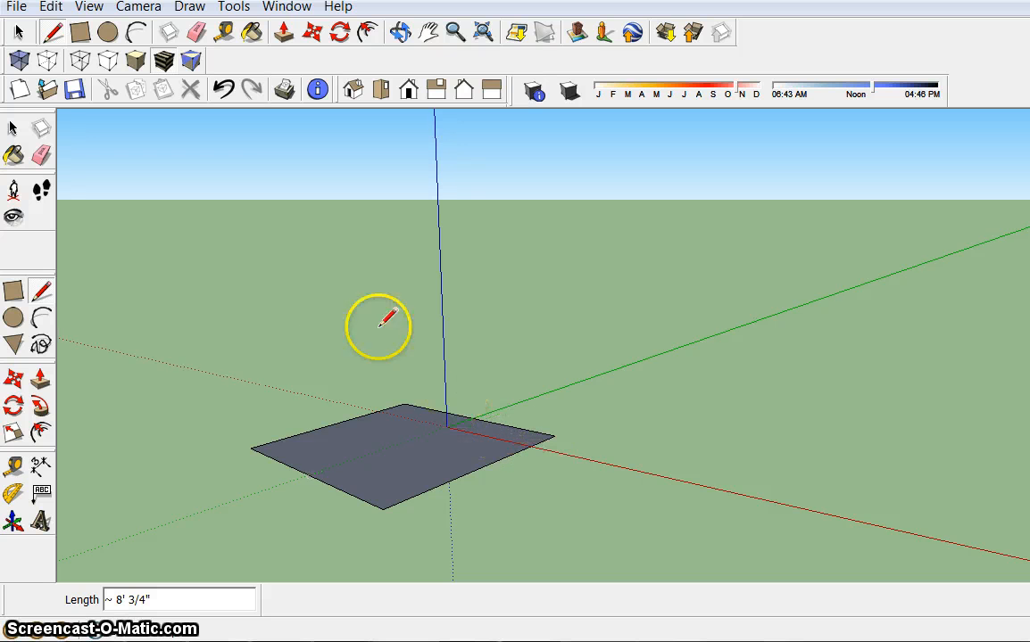
- Measure two opposite edges of the four-sided face with the Tape Measure
{"action": "left_click", "coordinate": [224, 32]}
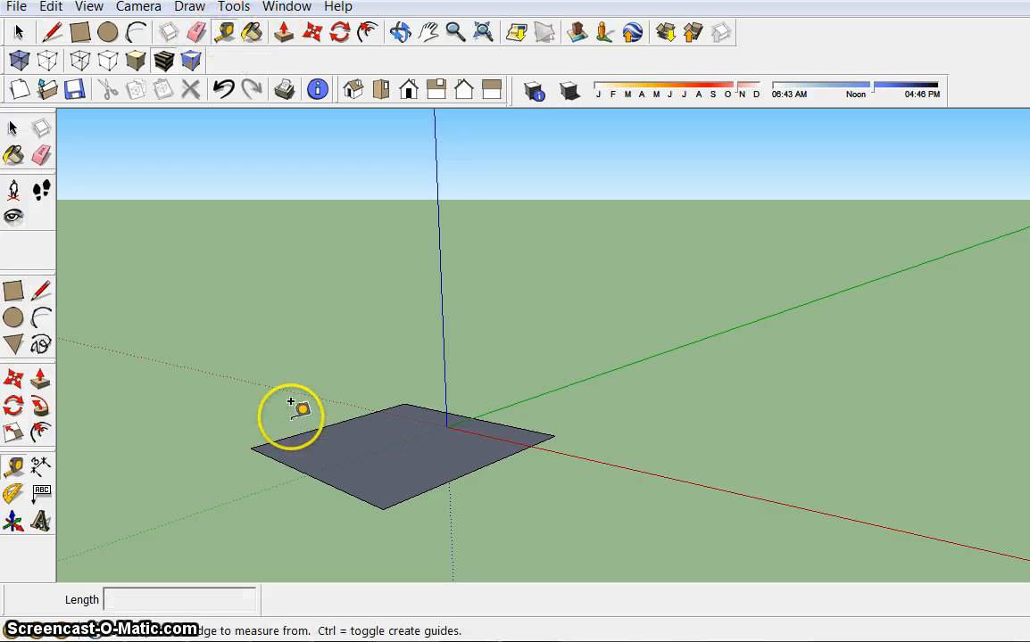
{"action": "left_click_drag", "start_coordinate": [251, 448], "coordinate": [393, 508]}
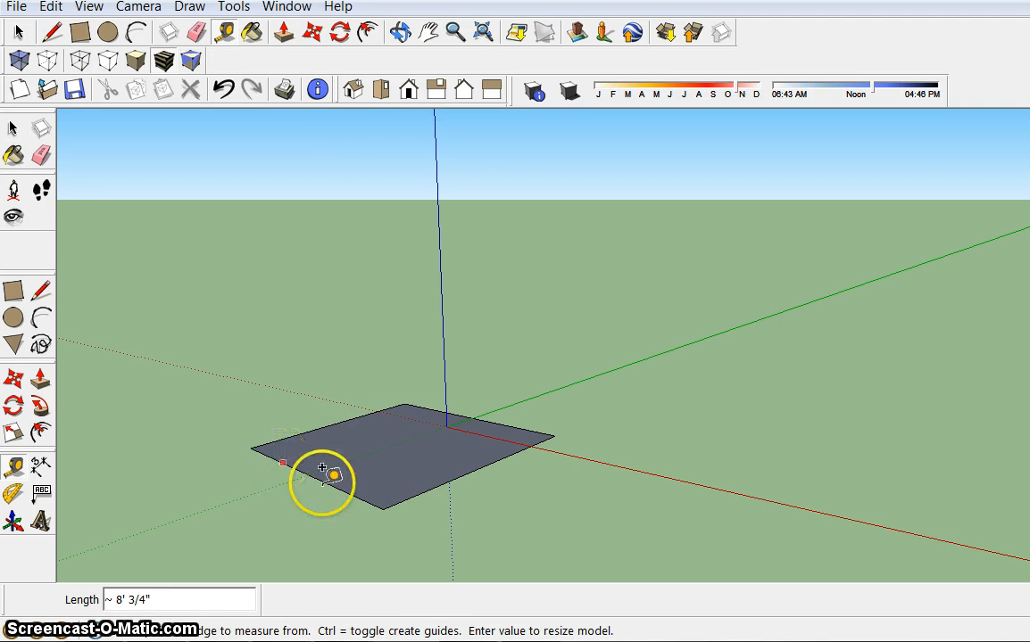
{"action": "left_click", "coordinate": [411, 401]}
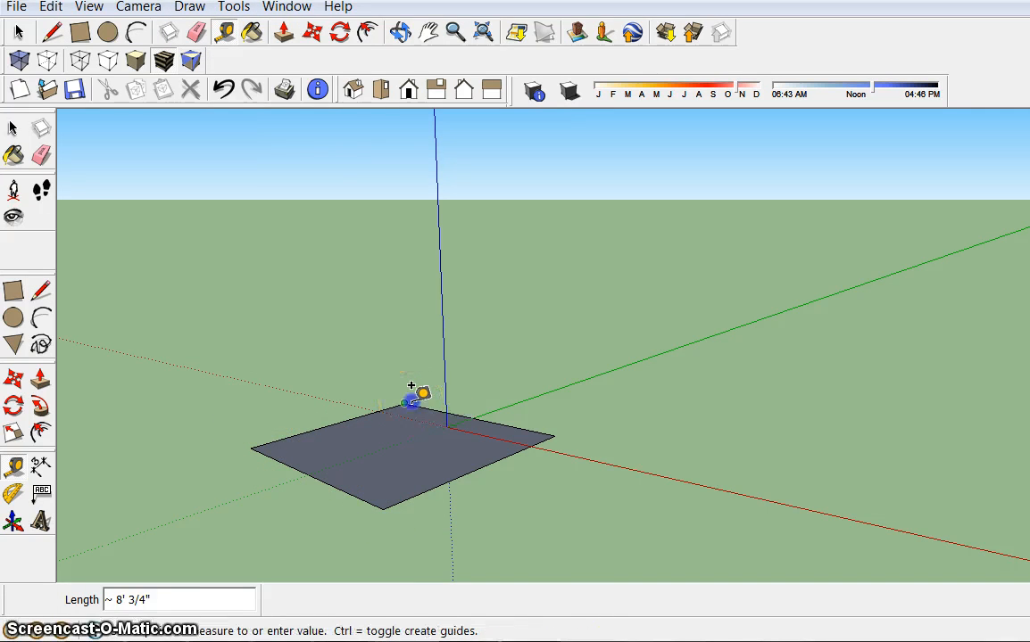
{"action": "left_click", "coordinate": [548, 415]}
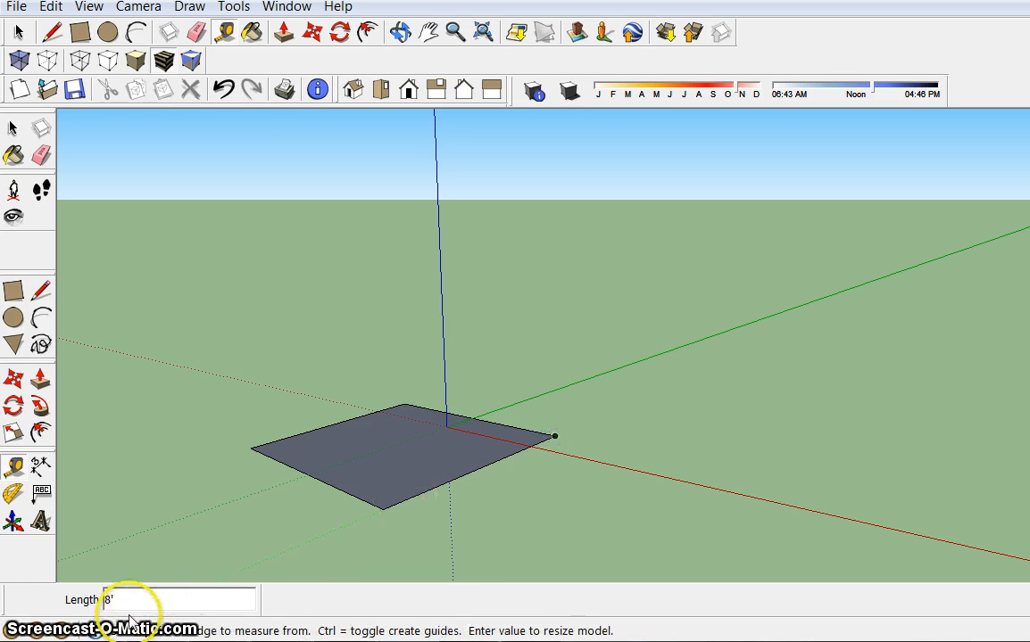